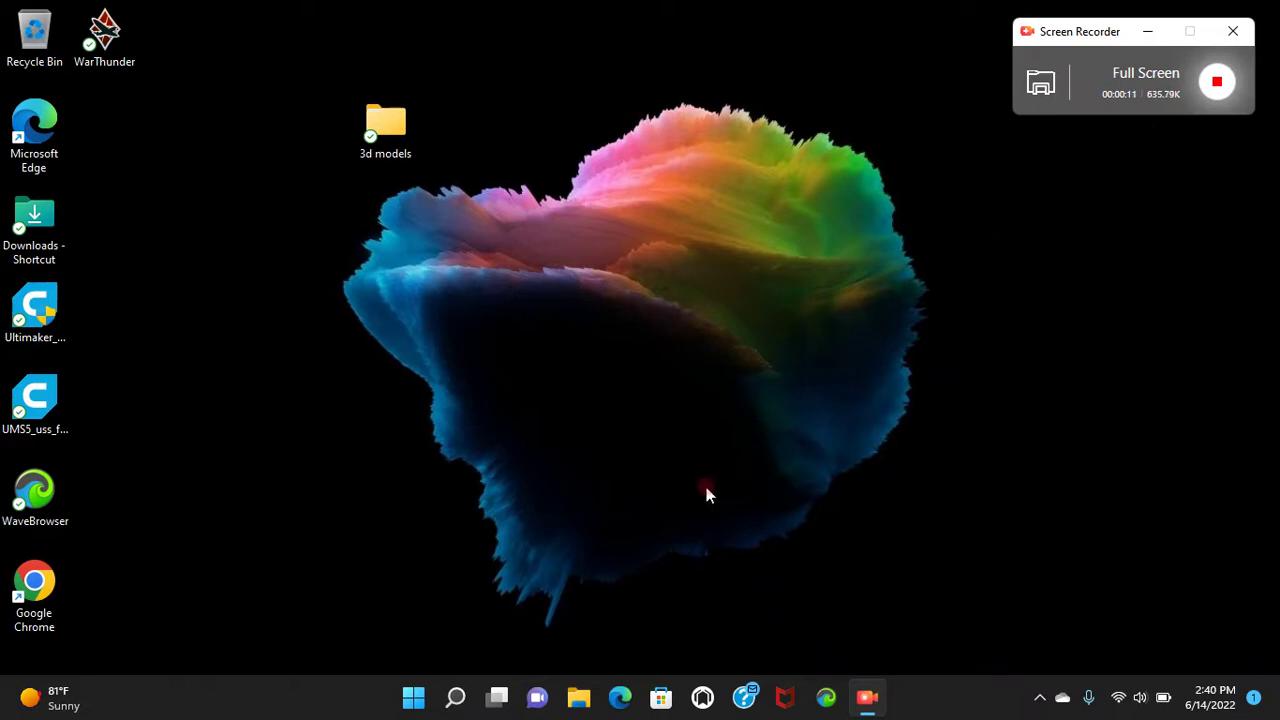
# Open the Thingiverse website in Microsoft Edge
pyautogui.click(620, 697)
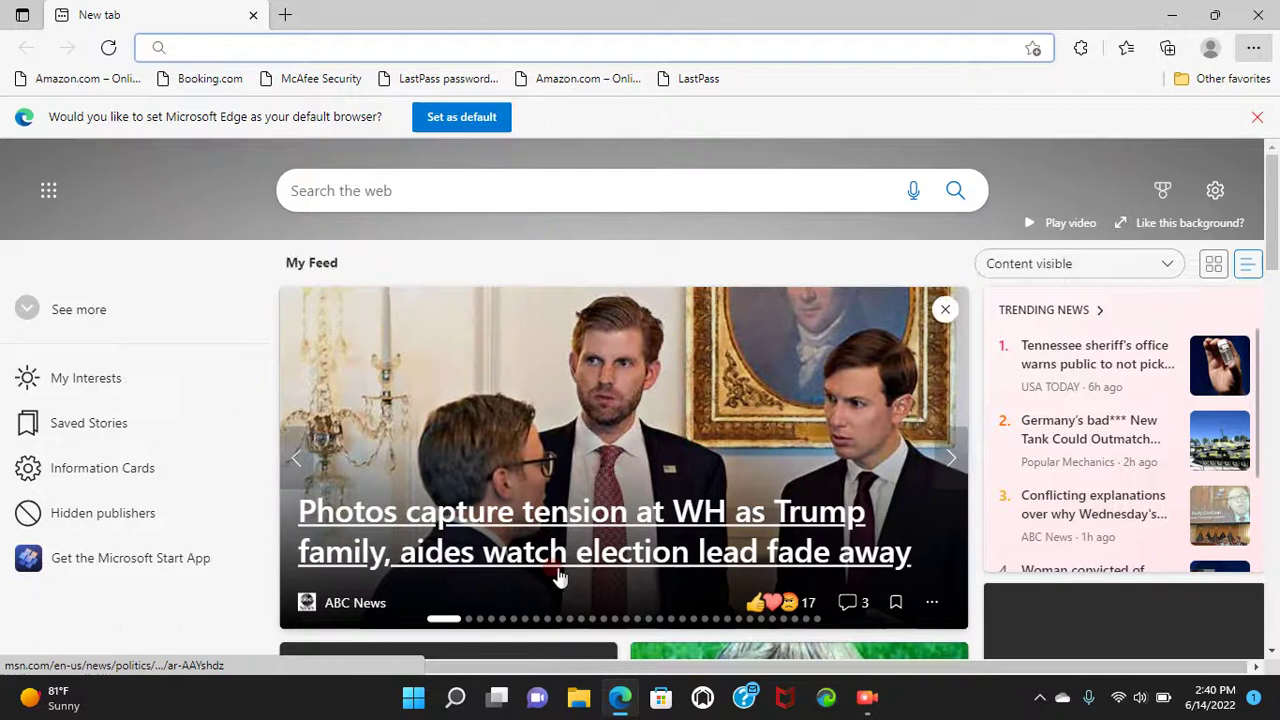
pyautogui.write('th')
pyautogui.press('Return')
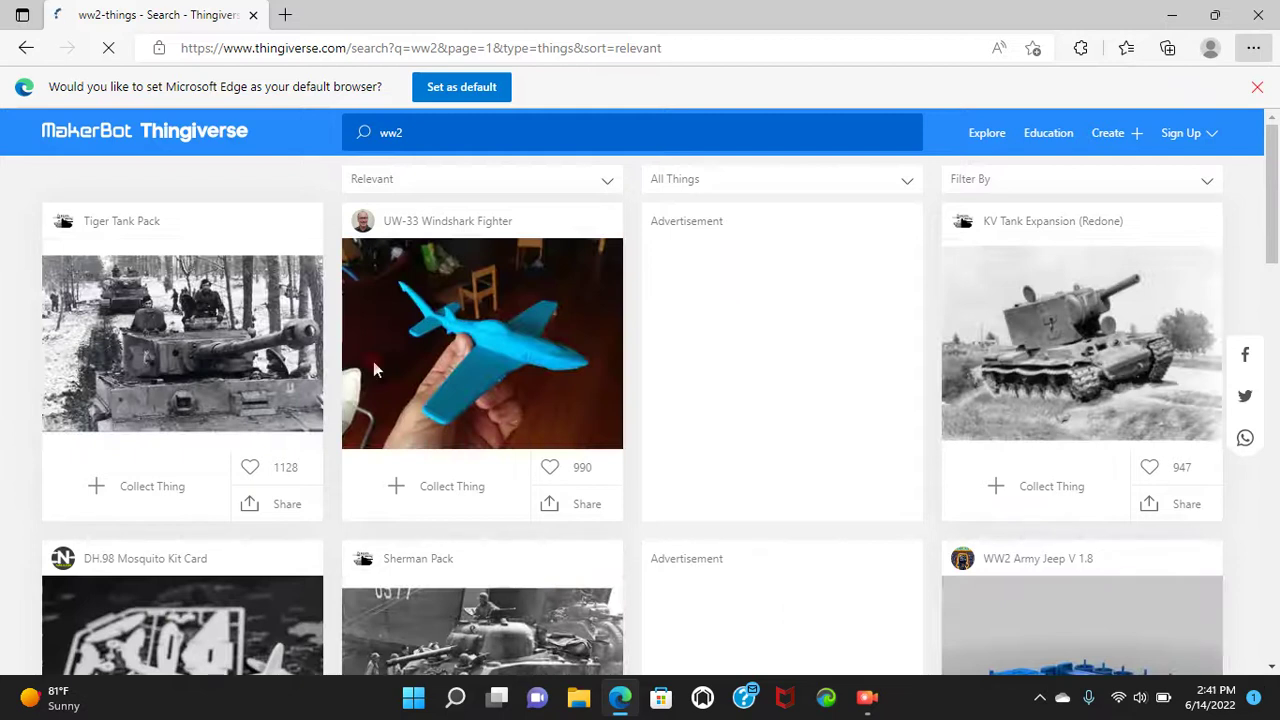
# Replace the existing search term and search Thingiverse for "battleship"
pyautogui.click(491, 127)
pyautogui.press('BackSpace')
pyautogui.press('BackSpace')
pyautogui.press('BackSpace')
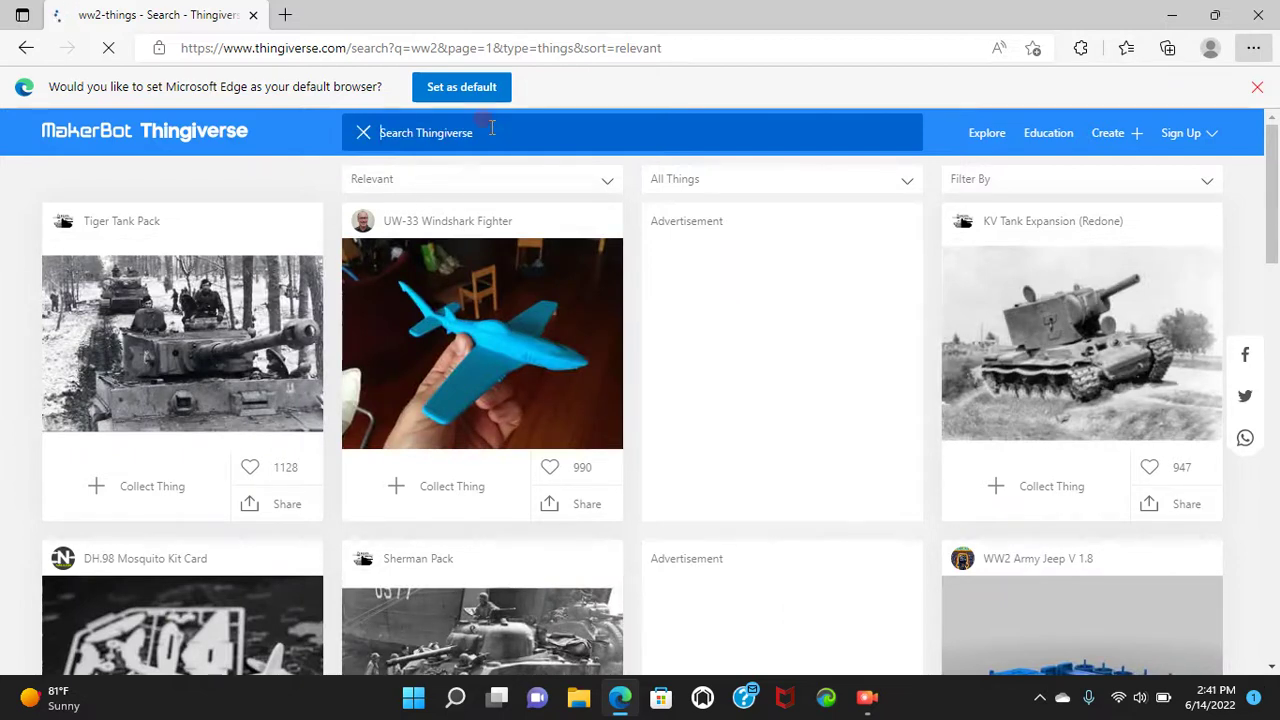
pyautogui.write('bat')
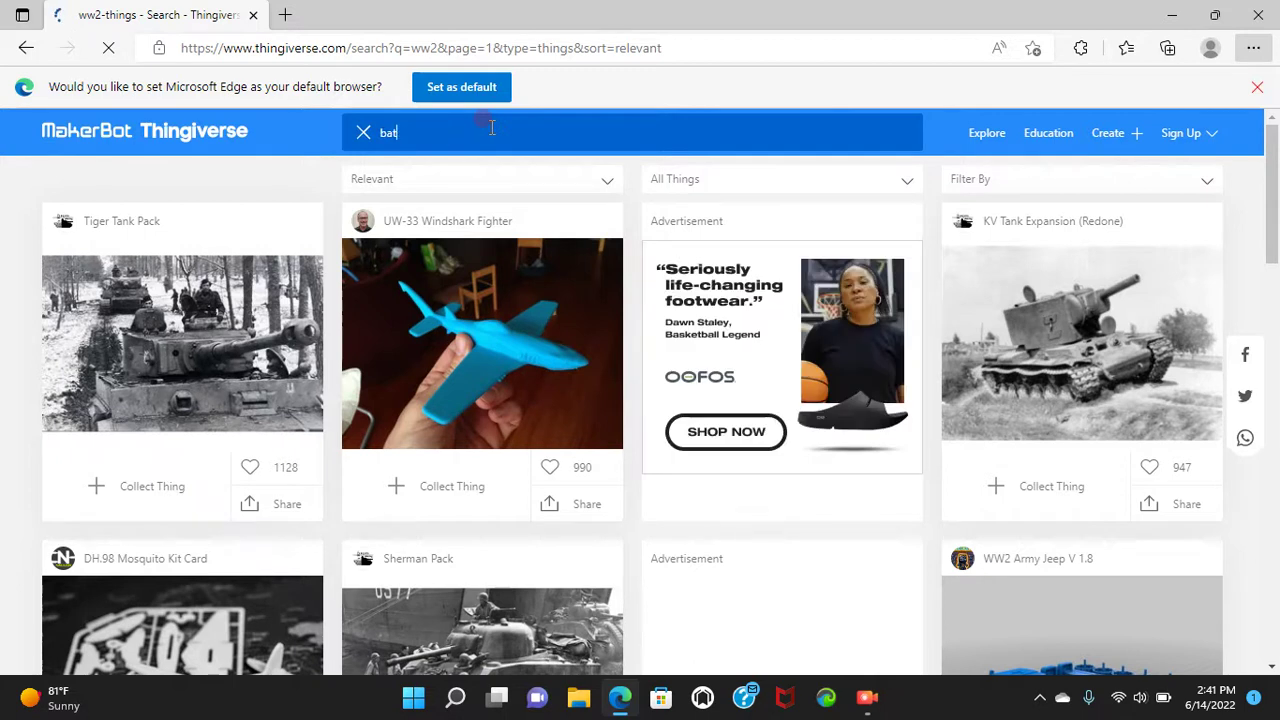
pyautogui.write('tle')
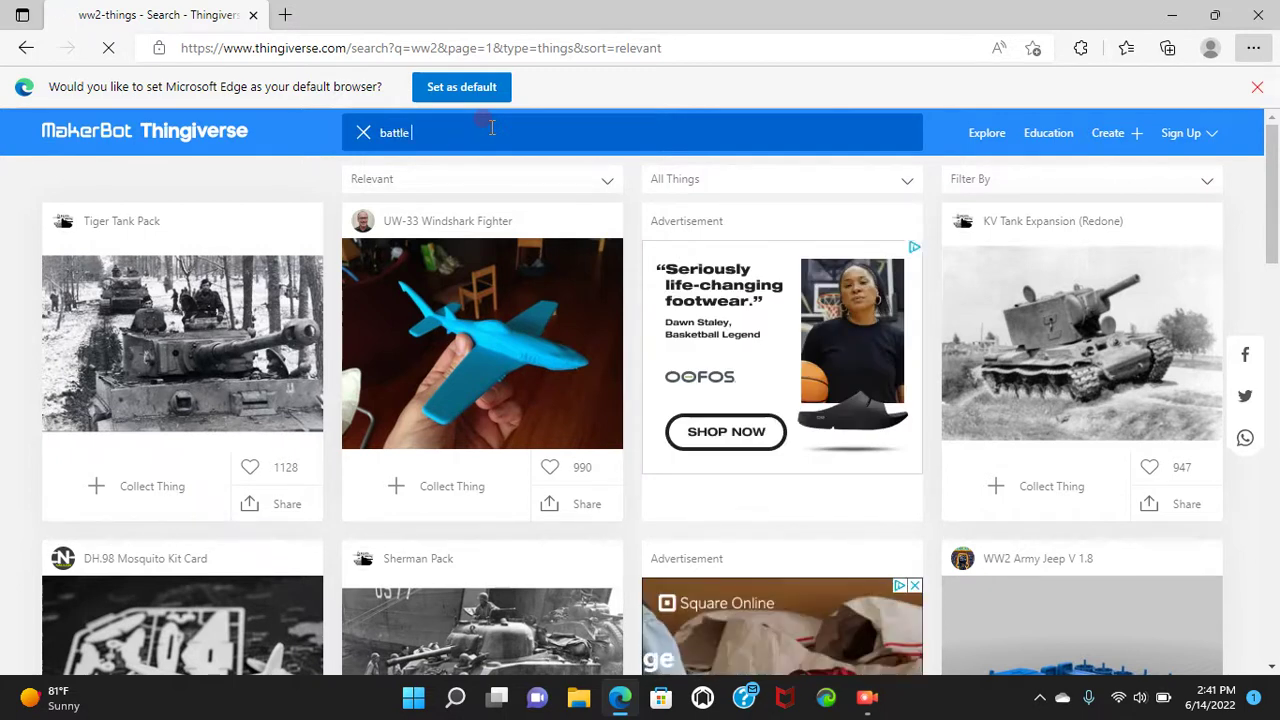
pyautogui.write('ship')
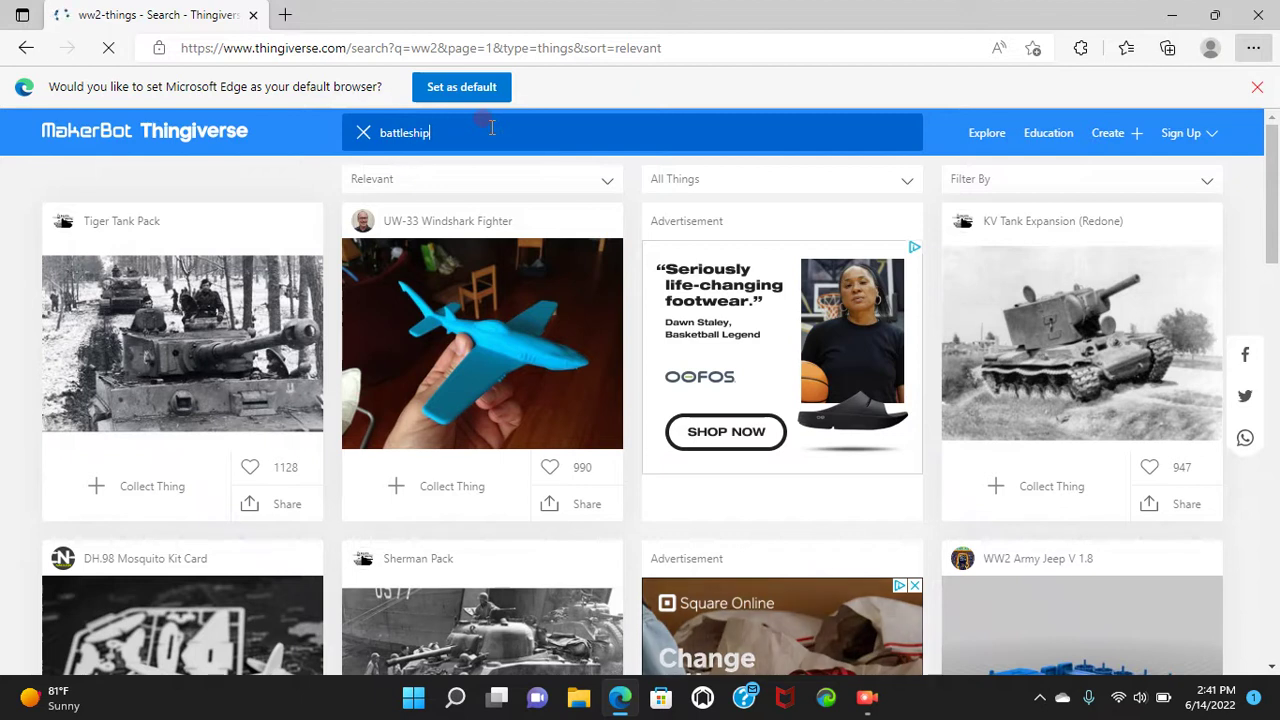
pyautogui.press('Return')
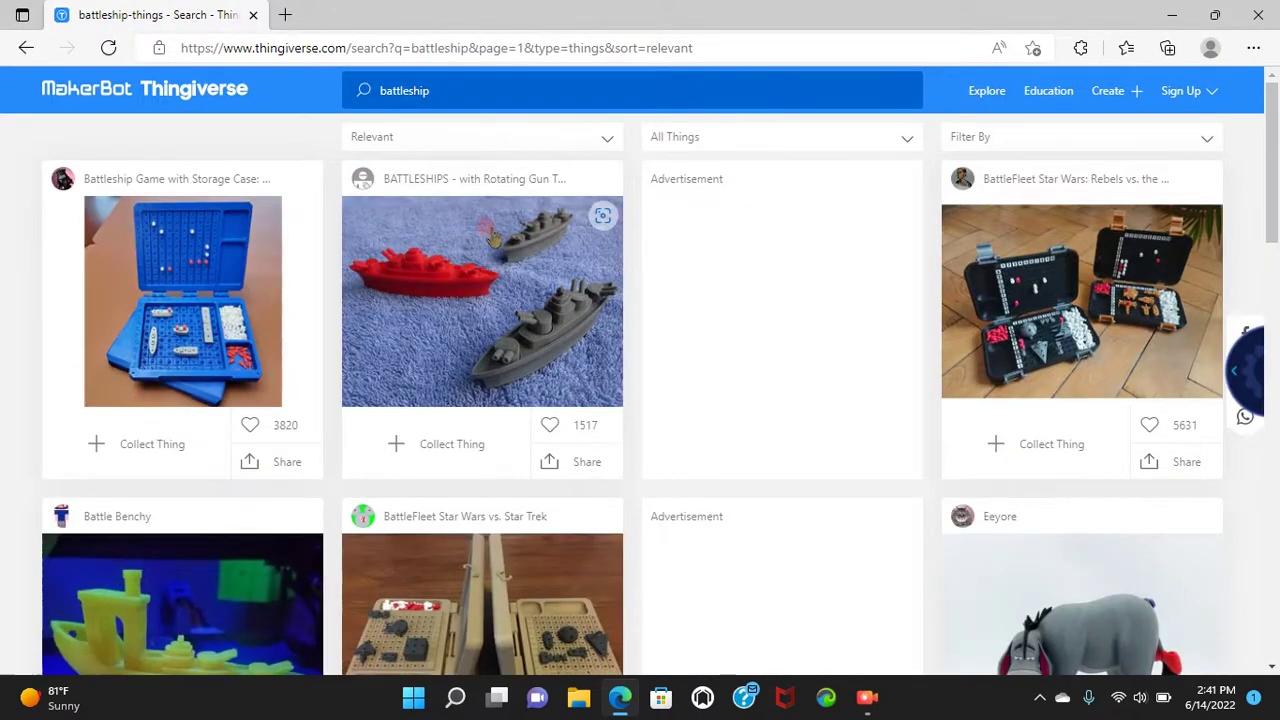
# Dismiss the pop-up advertisement and open the "Battleship remix" model from the search results
pyautogui.scroll(-1, 493, 238)
pyautogui.scroll(-5, 493, 238)
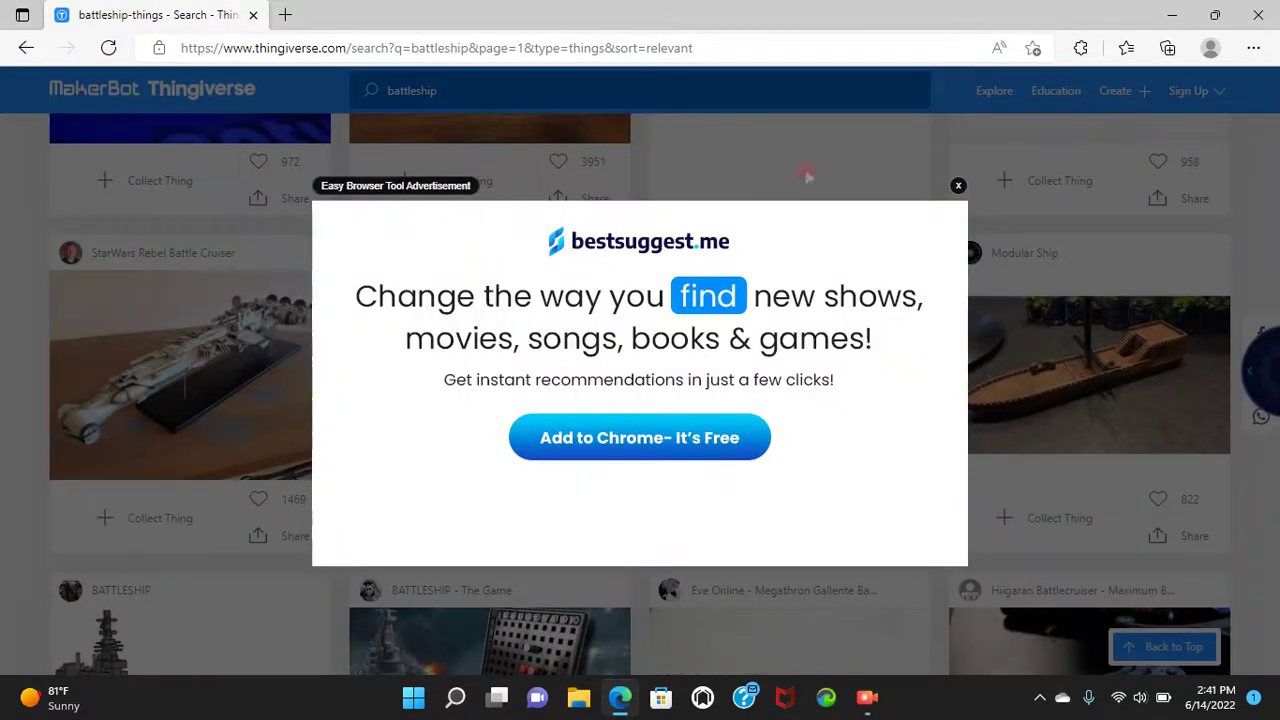
pyautogui.rightClick(955, 191)
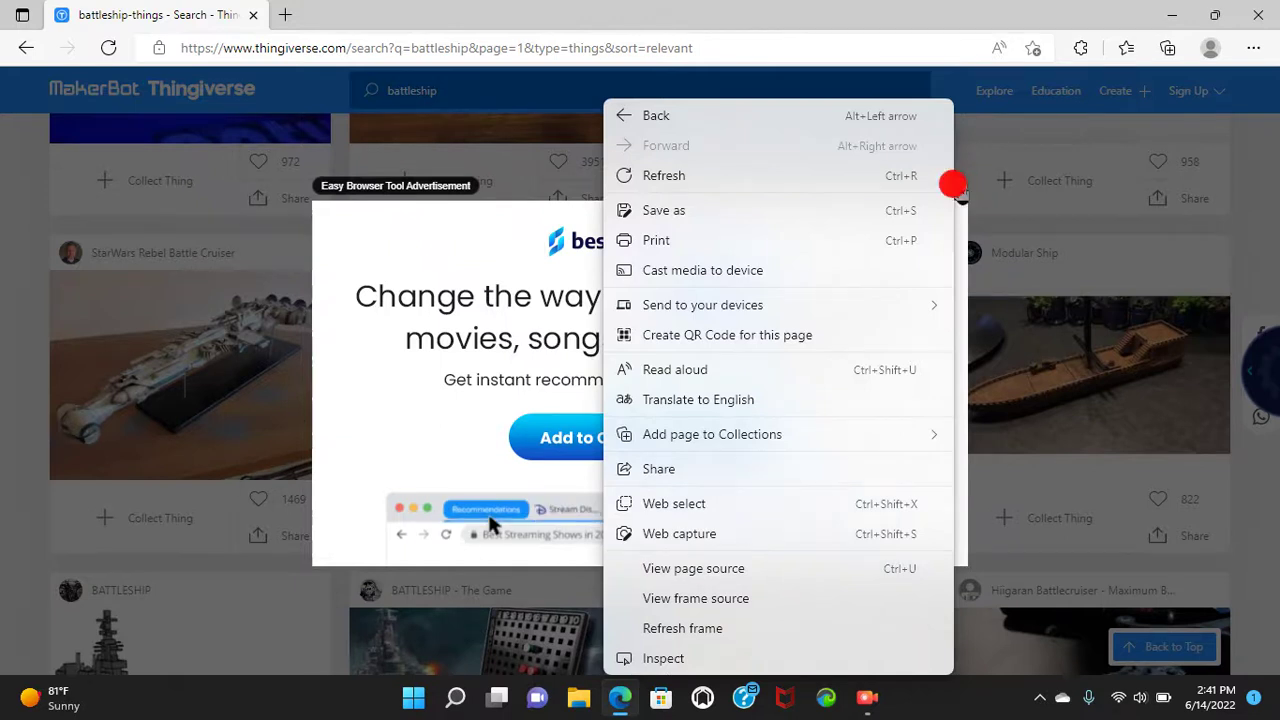
pyautogui.click(956, 189)
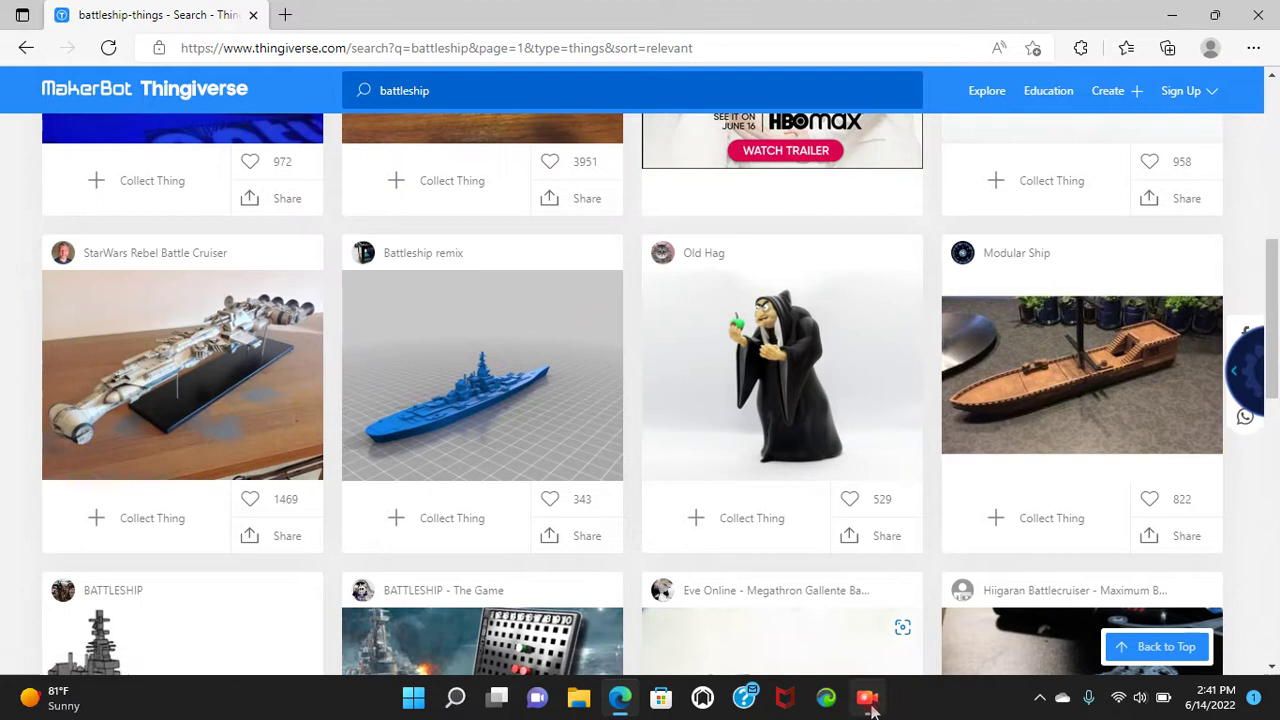
pyautogui.moveTo(867, 697)
pyautogui.click(538, 425)
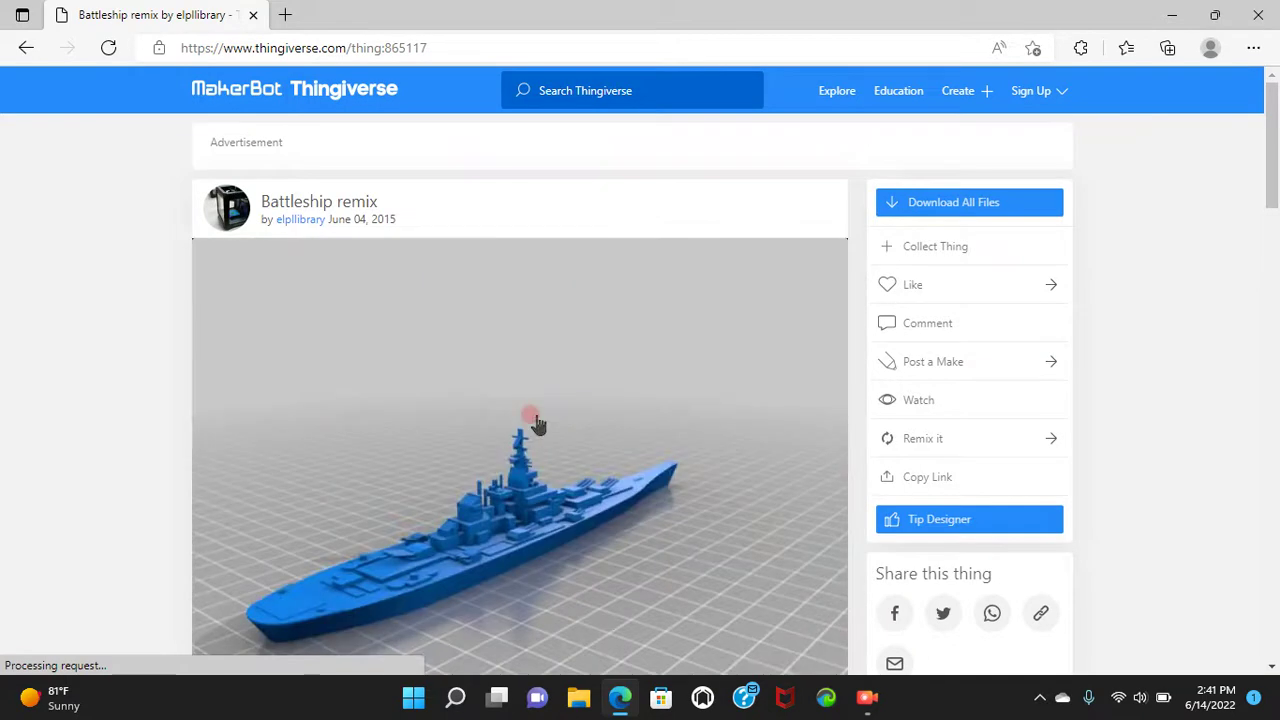
# Show the files of the Battleship remix and download battleship_repaired.stl
pyautogui.scroll(-2, 538, 425)
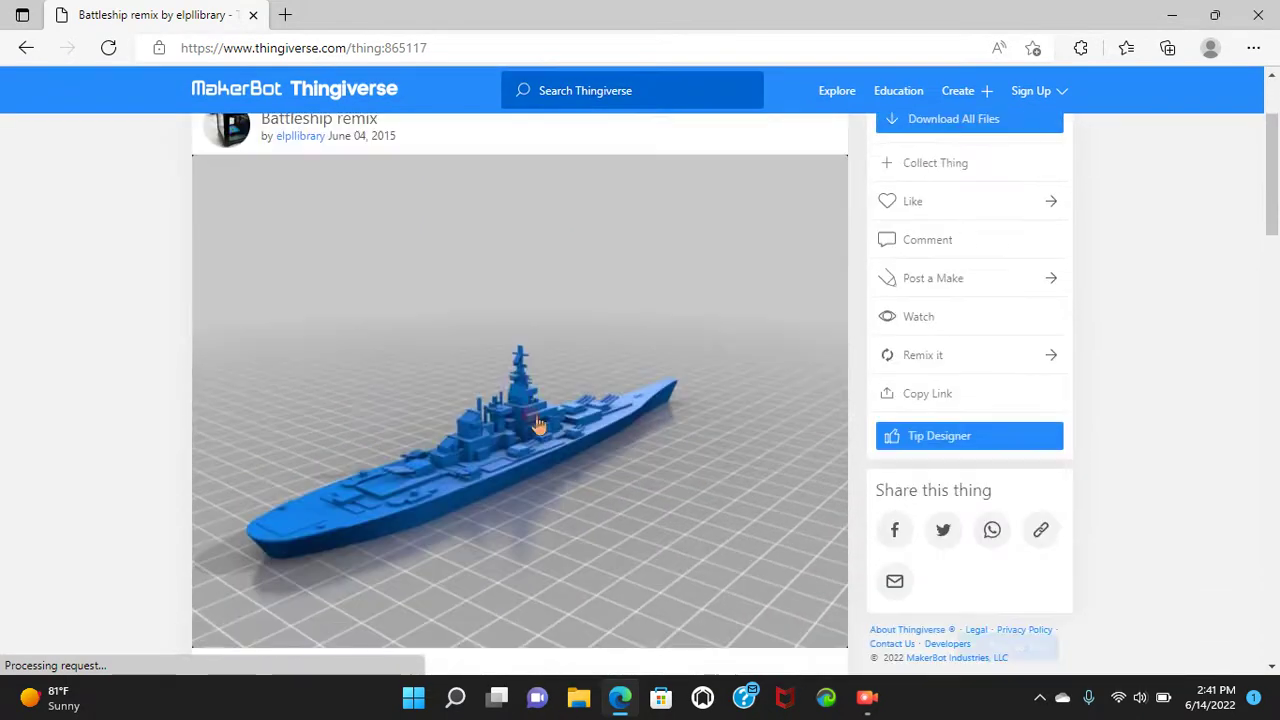
pyautogui.scroll(2, 538, 425)
pyautogui.click(895, 199)
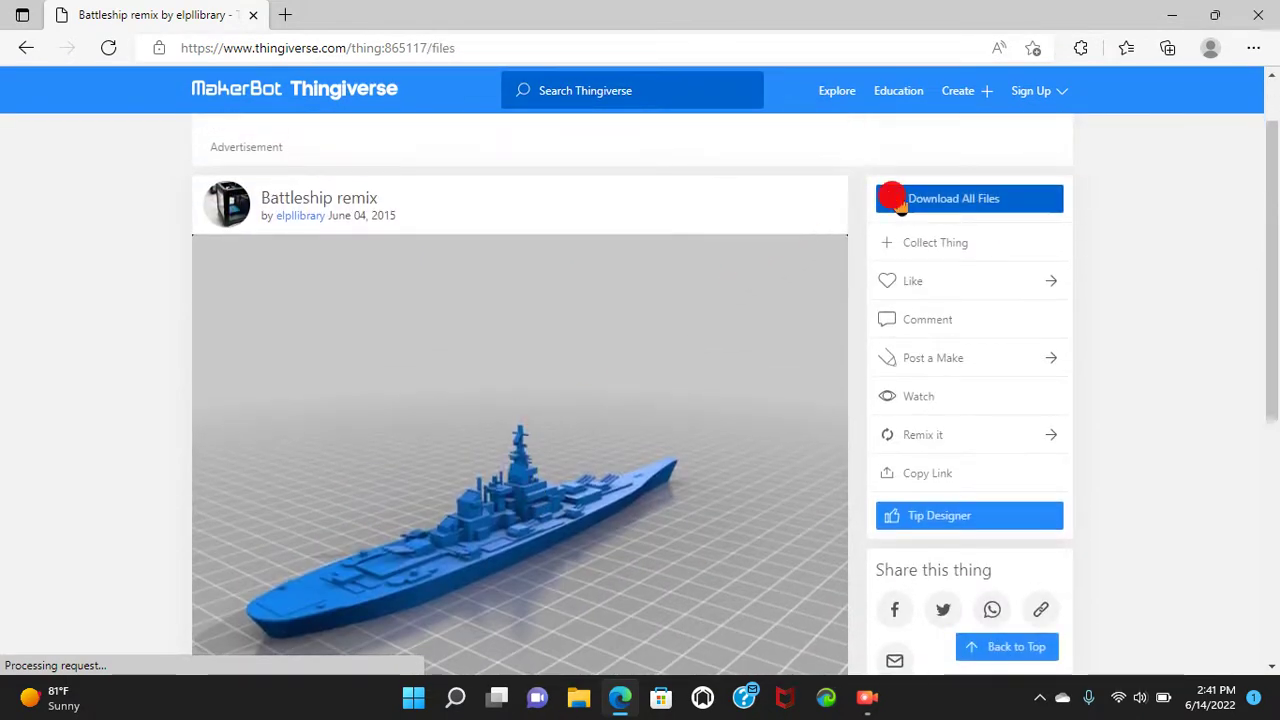
pyautogui.click(682, 520)
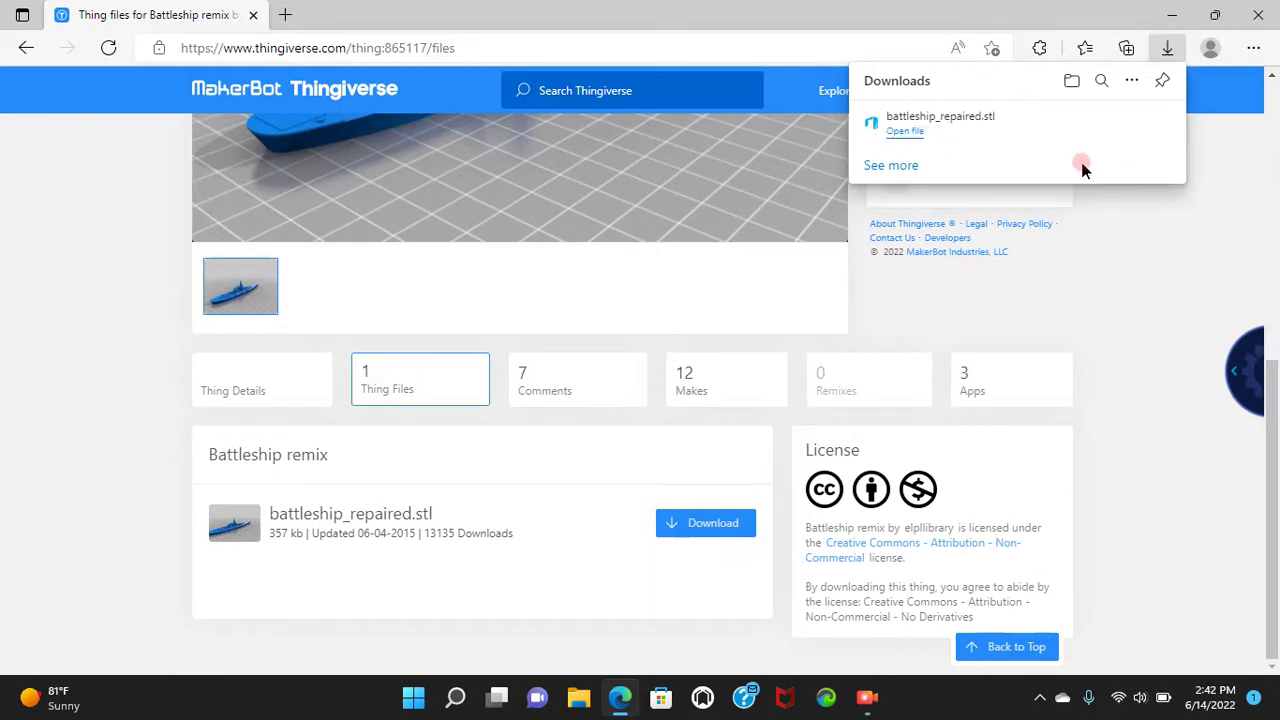
# Open the downloaded battleship_repaired.stl in 3D Builder to view the model
pyautogui.click(913, 131)
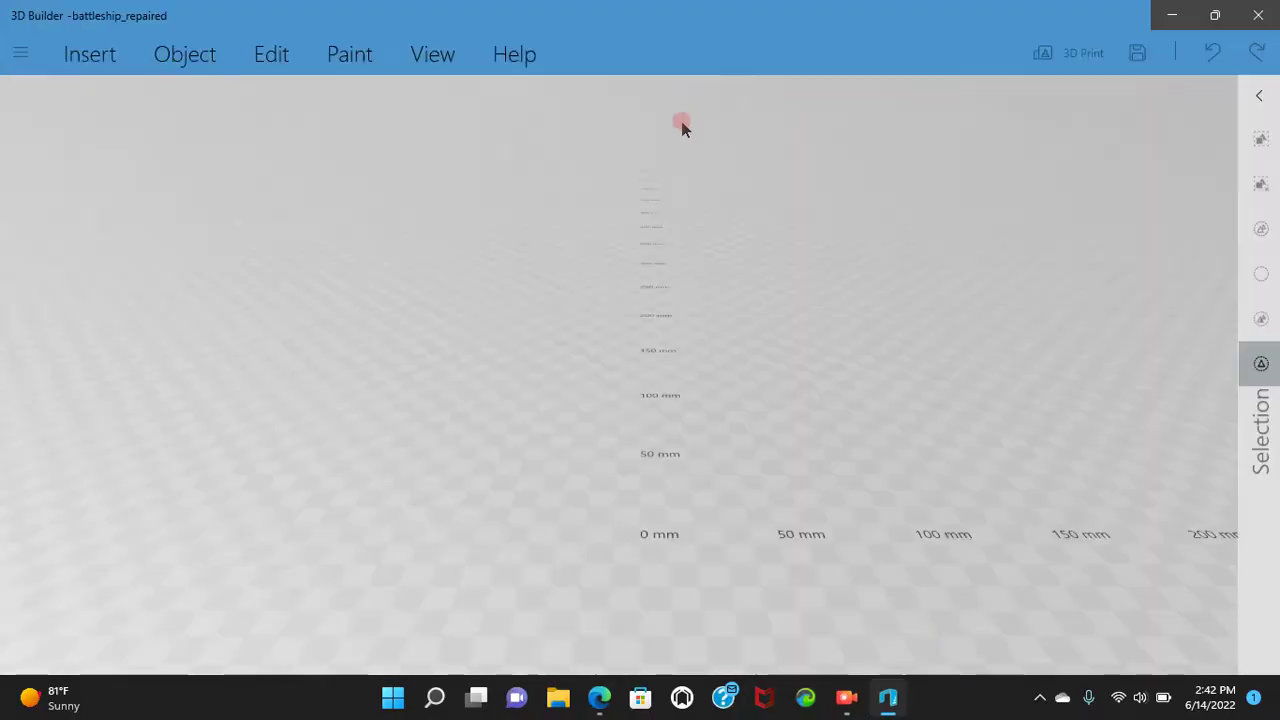
pyautogui.click(100, 57)
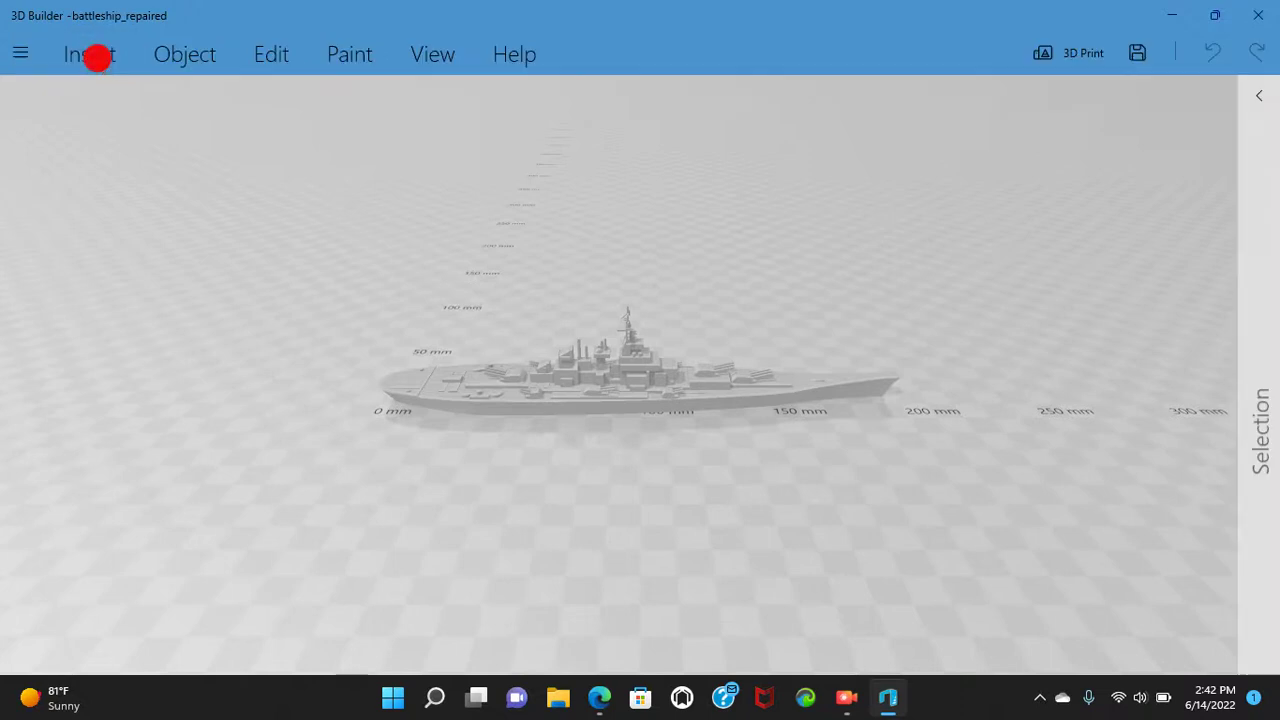
pyautogui.click(1146, 60)
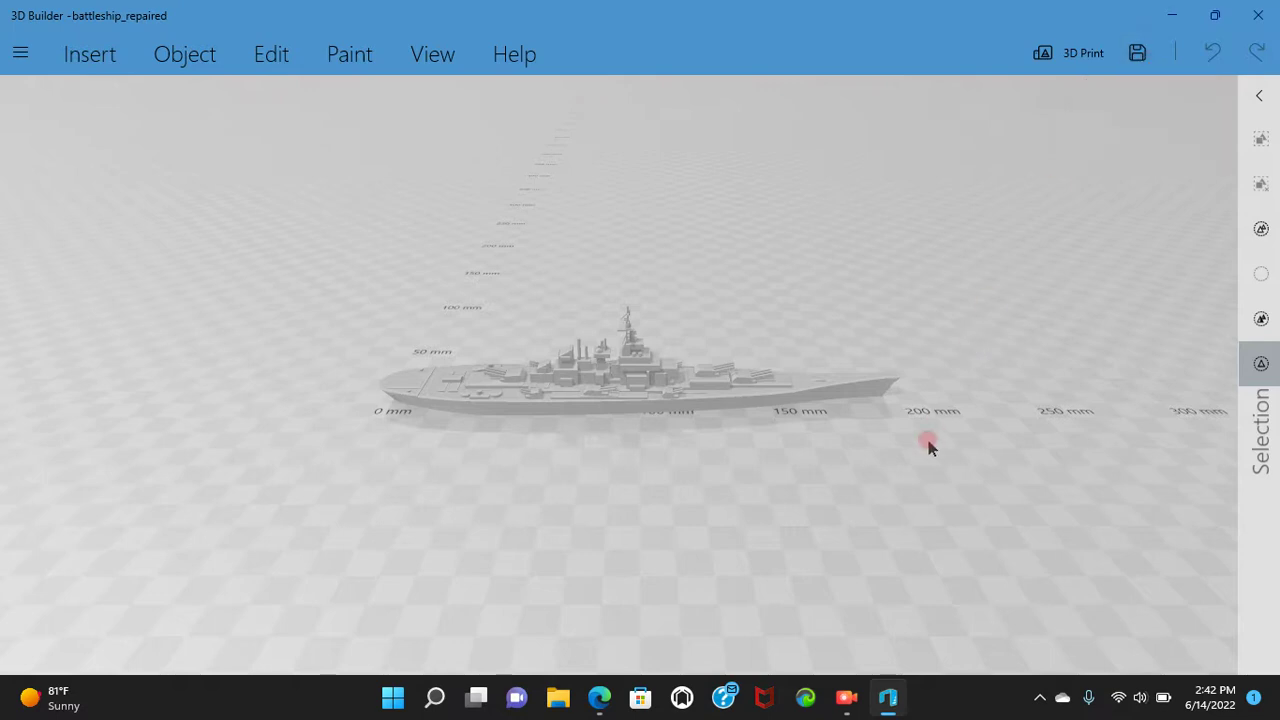
# Find and launch Ultimaker Cura 4.13.1
pyautogui.press('super')
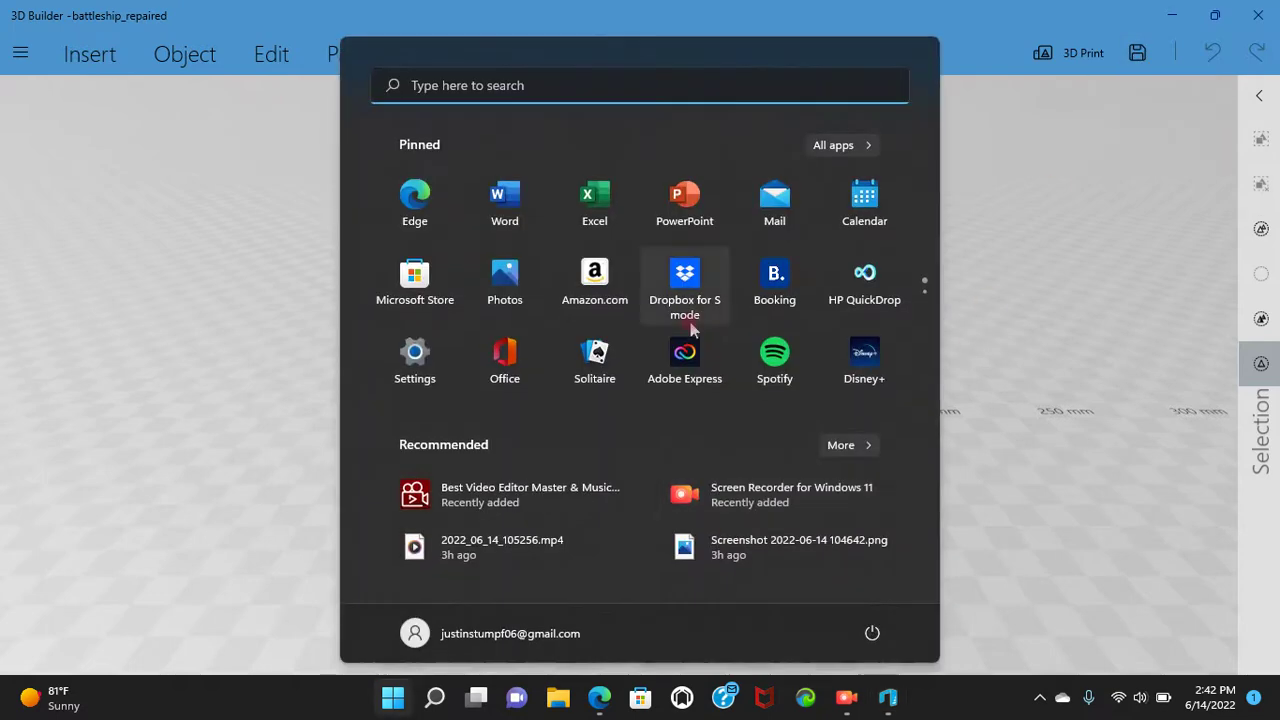
pyautogui.click(588, 85)
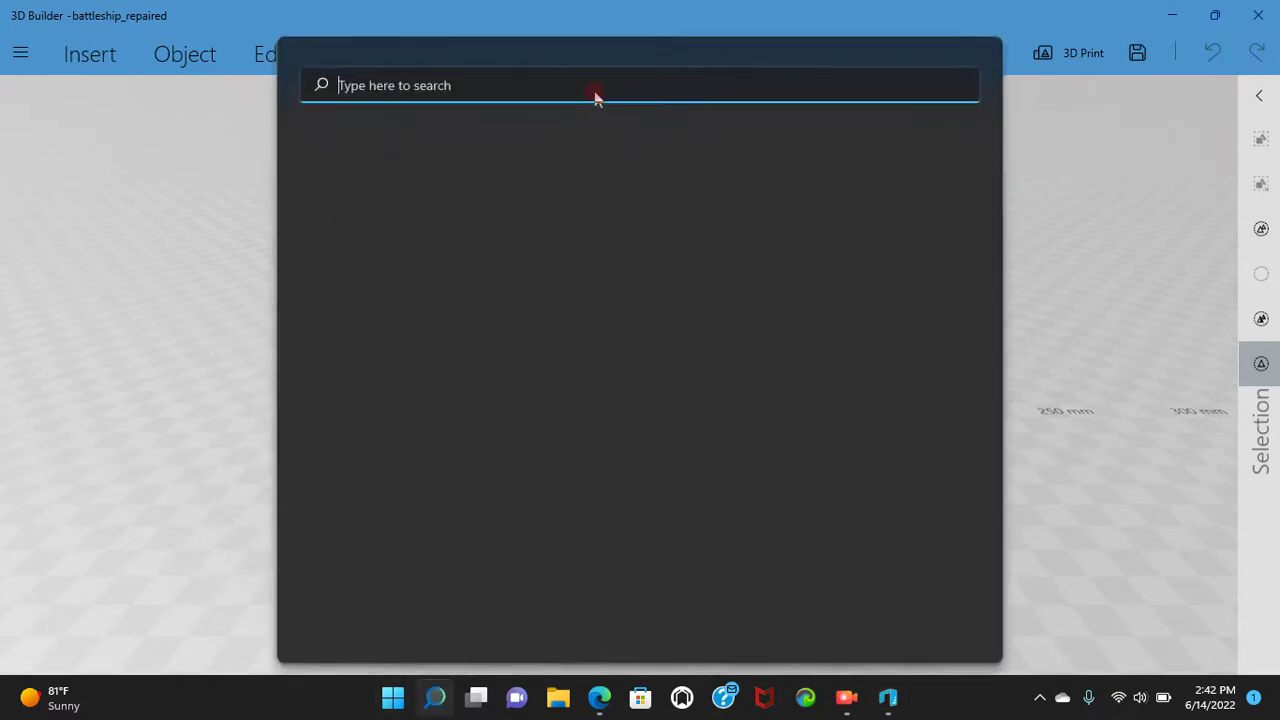
pyautogui.write('u')
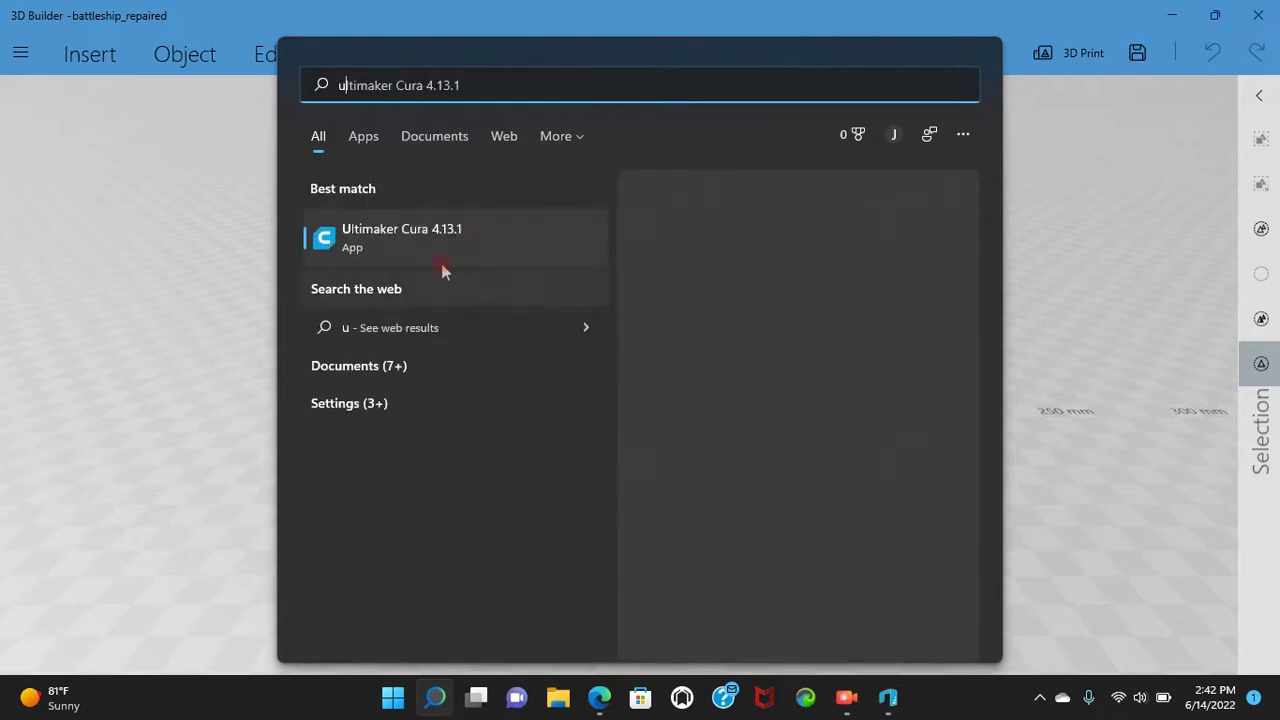
pyautogui.click(416, 240)
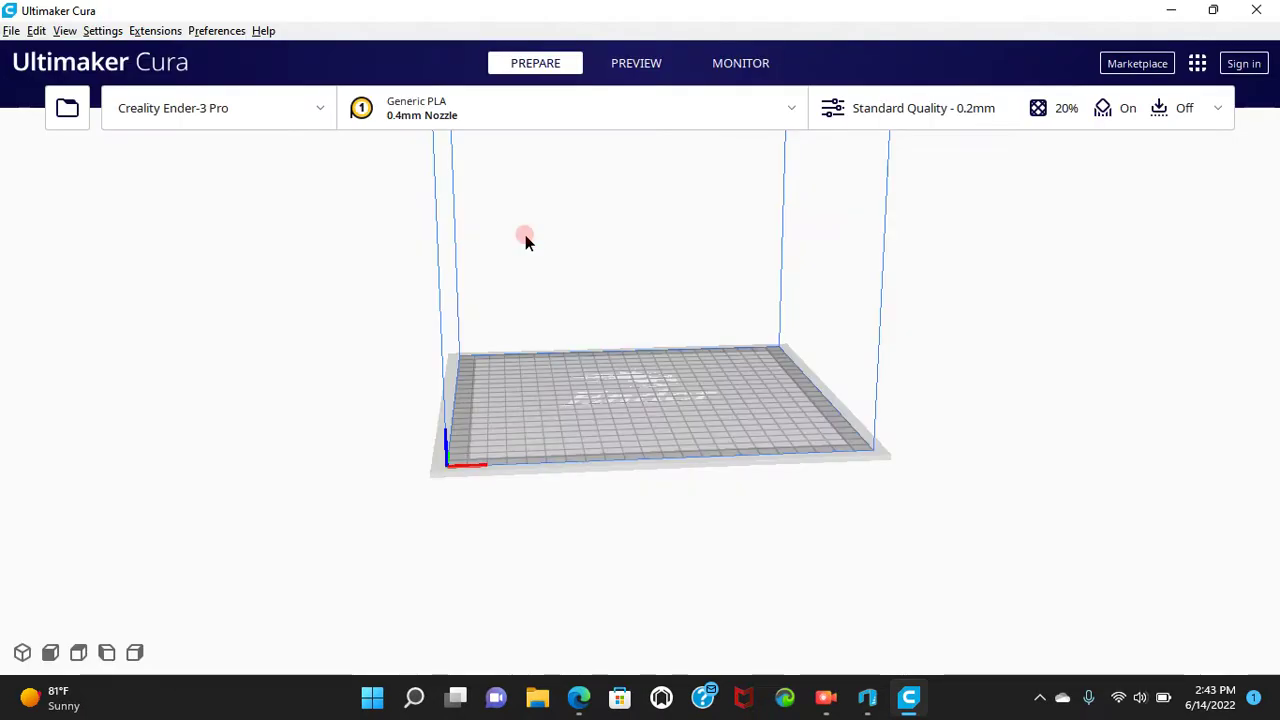
# Try to bring battleship_repaired.stl from the Downloads folder onto the build plate
pyautogui.click(66, 110)
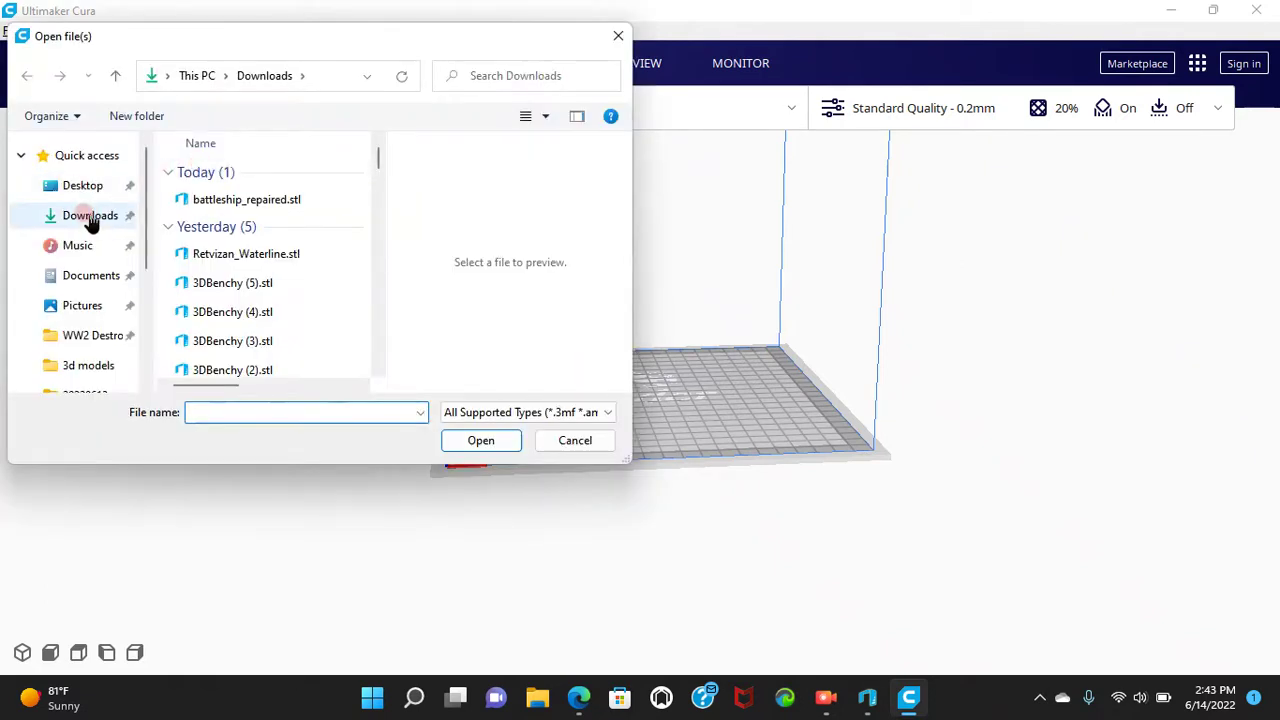
pyautogui.moveTo(217, 196); pyautogui.dragTo(771, 212)
pyautogui.click(619, 36)
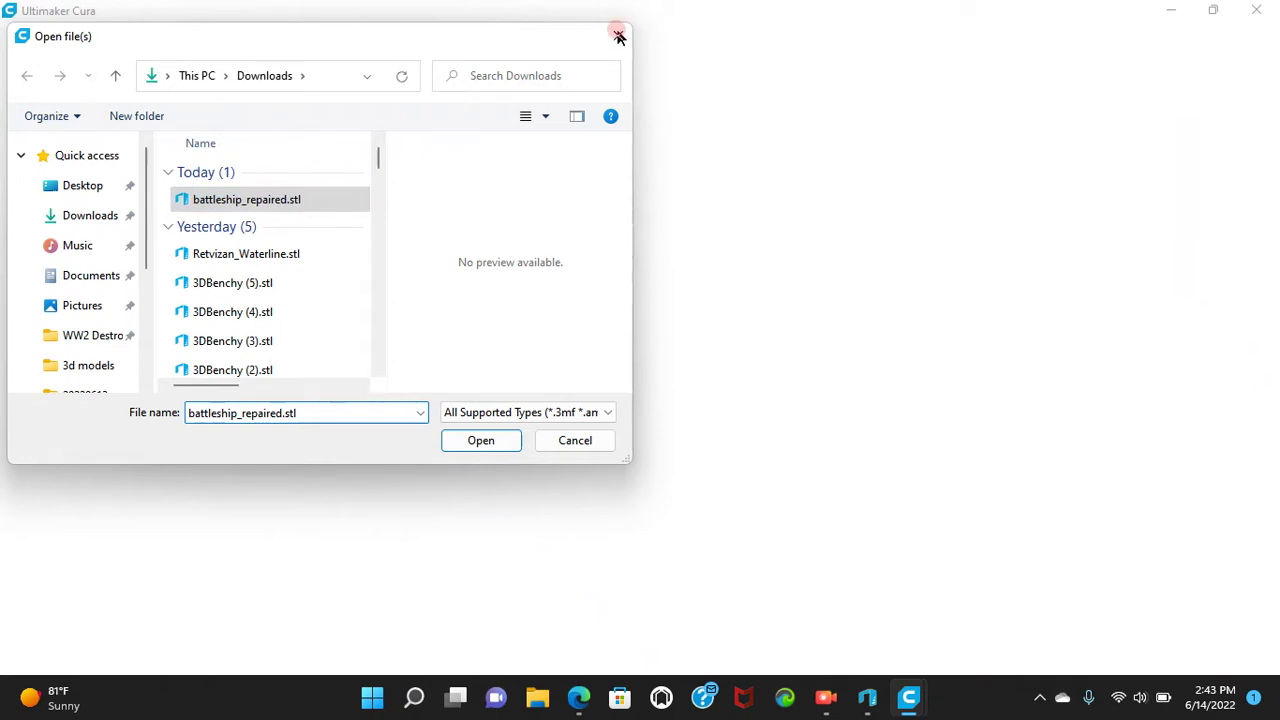
pyautogui.click(724, 336)
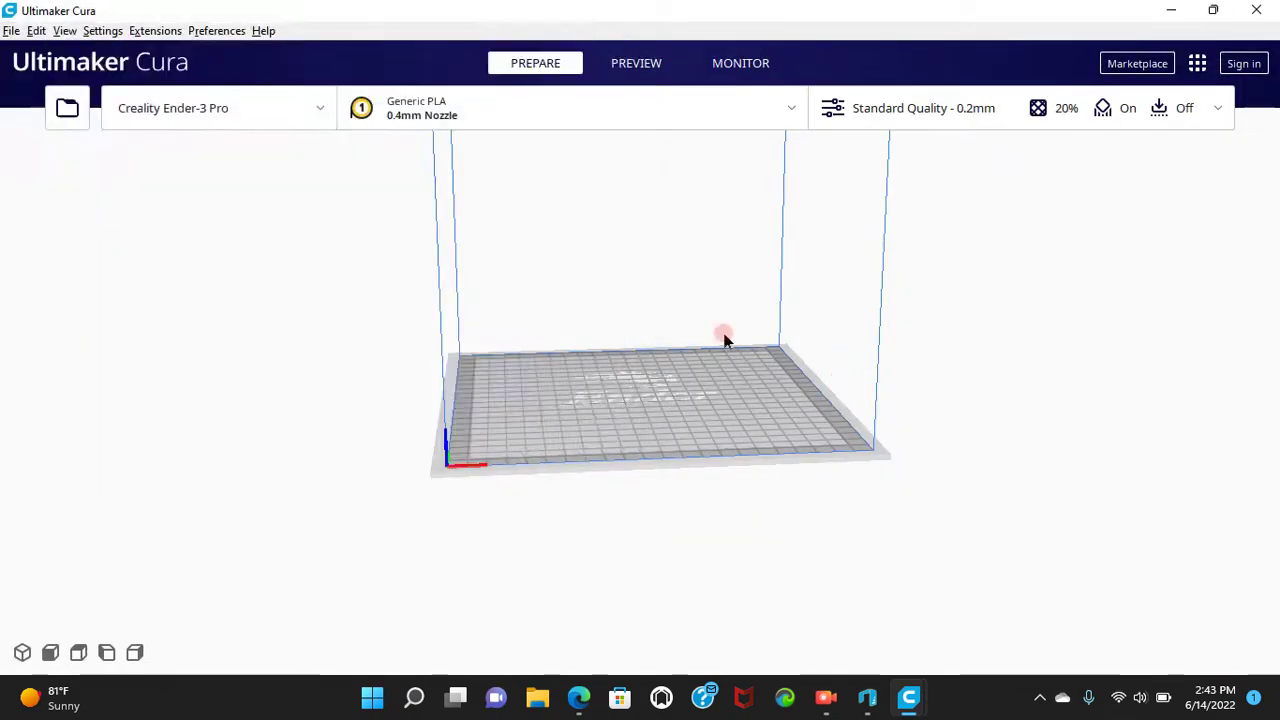
# Load battleship_repaired.stl onto the Creality Ender-3 Pro build plate and close the file dialog
pyautogui.click(77, 115)
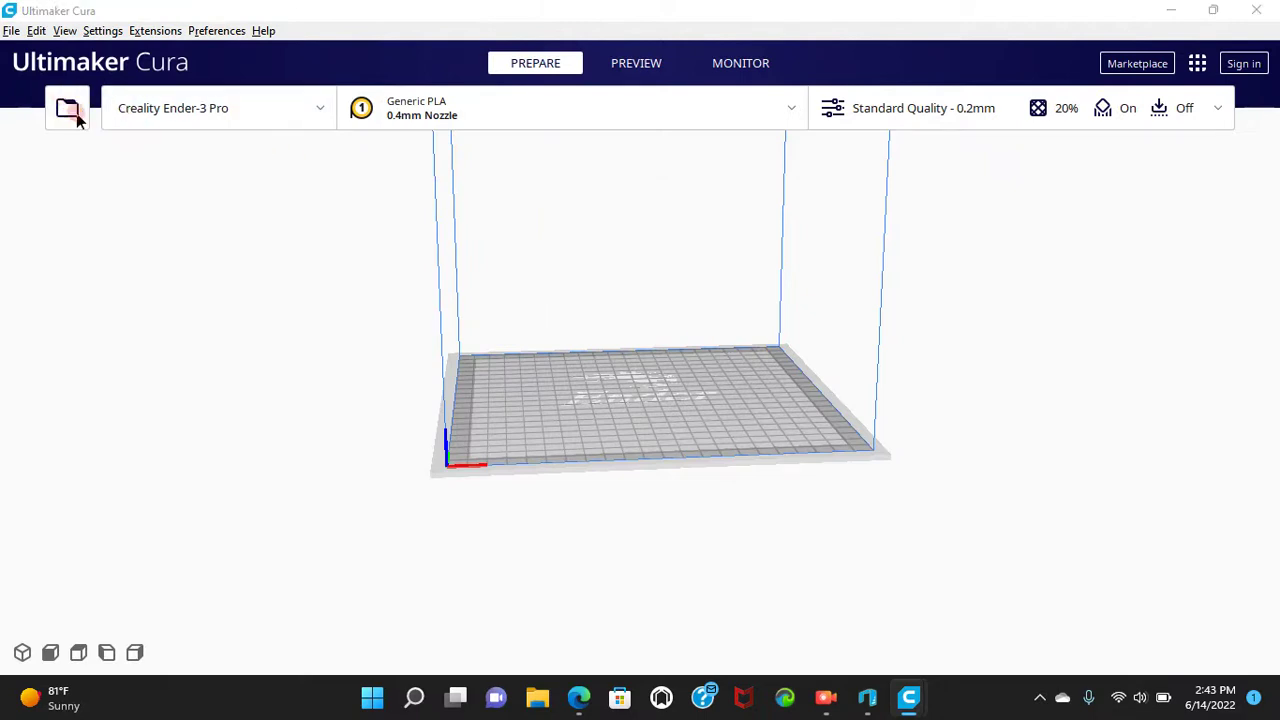
pyautogui.moveTo(189, 198); pyautogui.dragTo(754, 257)
pyautogui.click(618, 35)
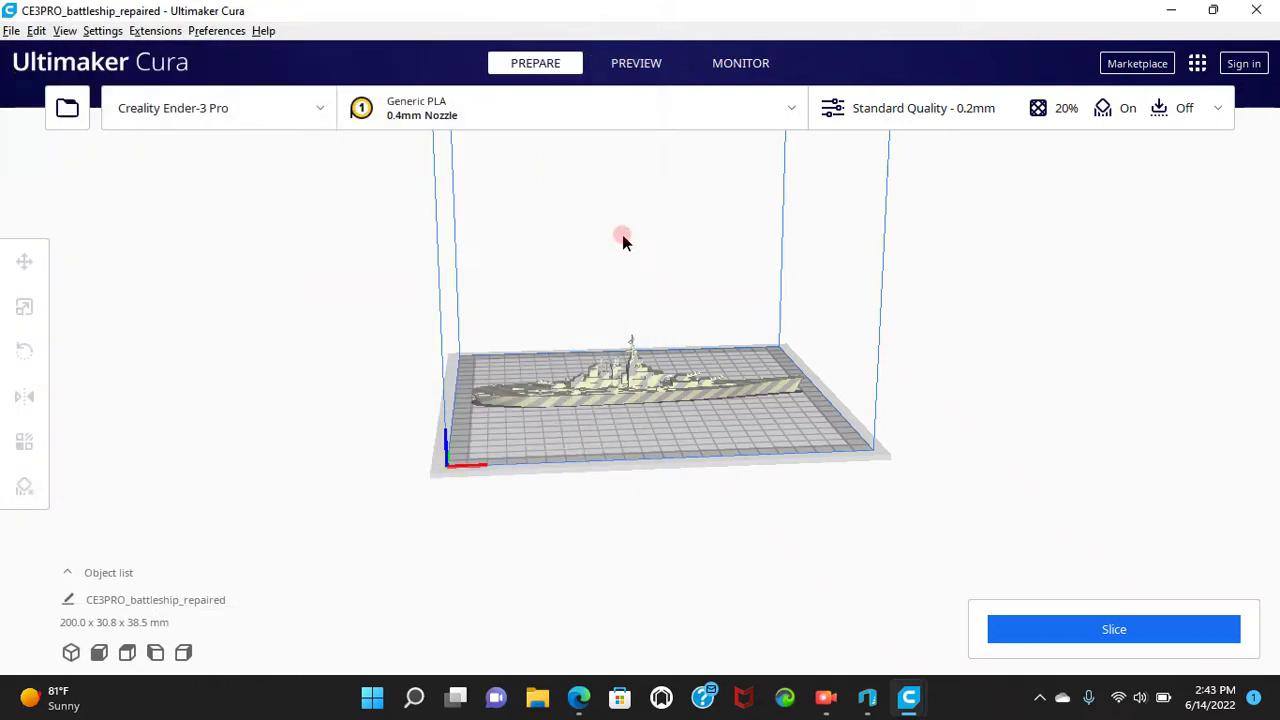
# Rotate the battleship model 90° so that it stands upright on one end of the hull
pyautogui.click(628, 380)
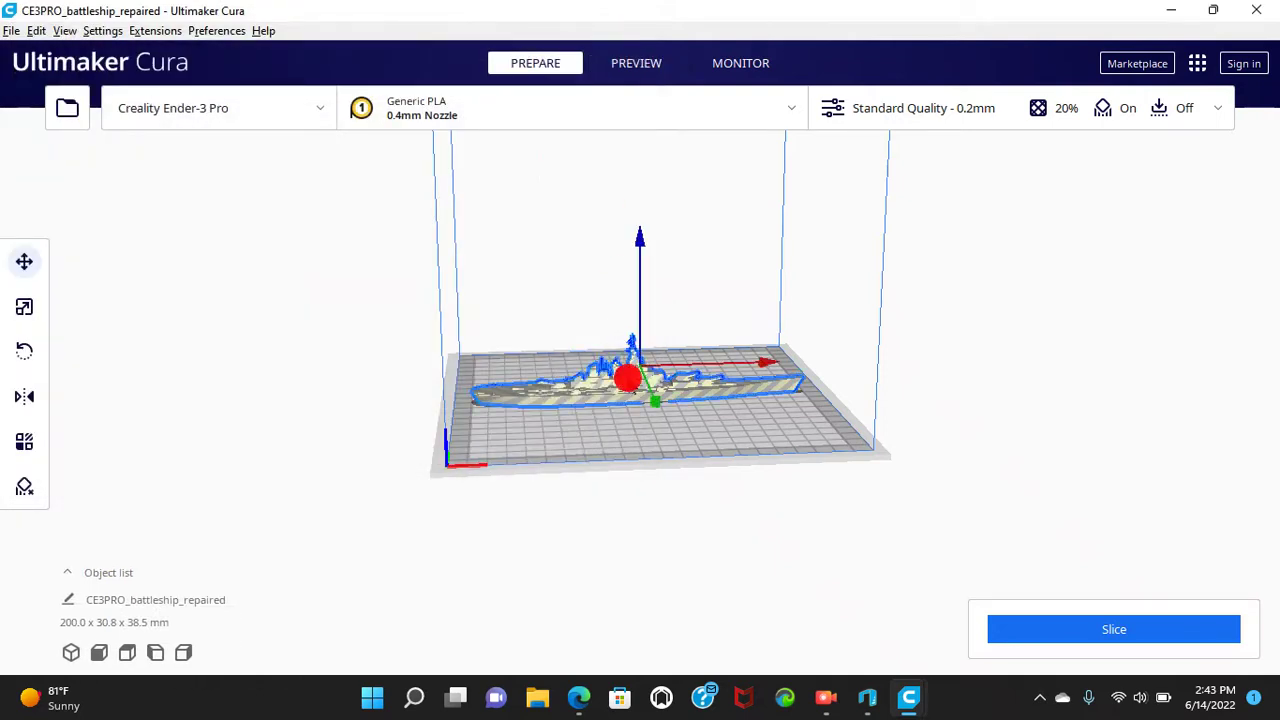
pyautogui.click(22, 349)
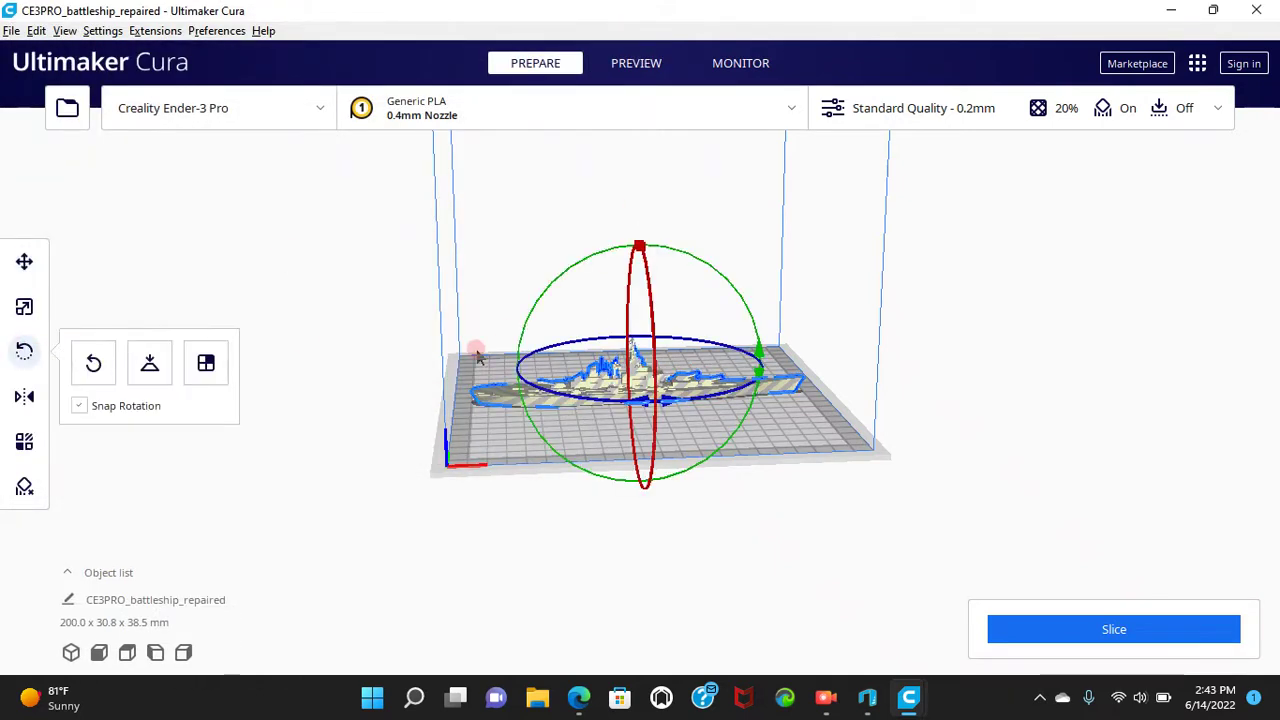
pyautogui.moveTo(737, 306); pyautogui.dragTo(524, 303)
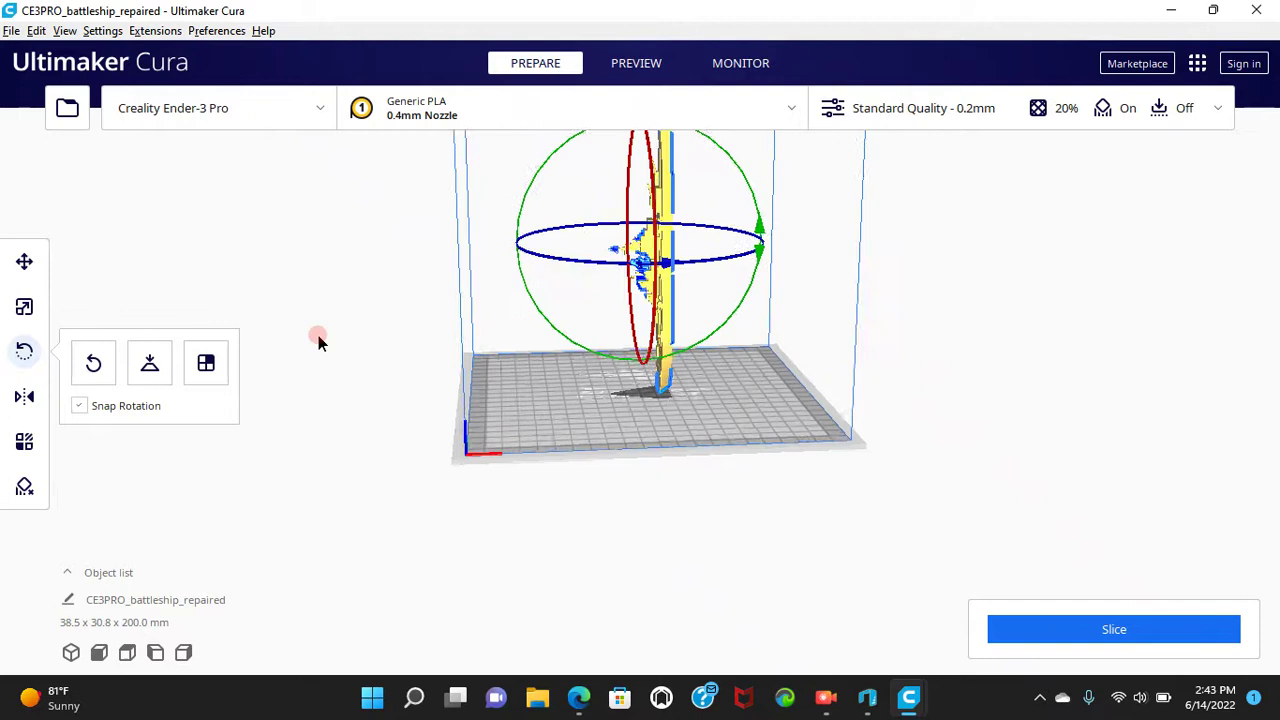
pyautogui.scroll(-3, 318, 340)
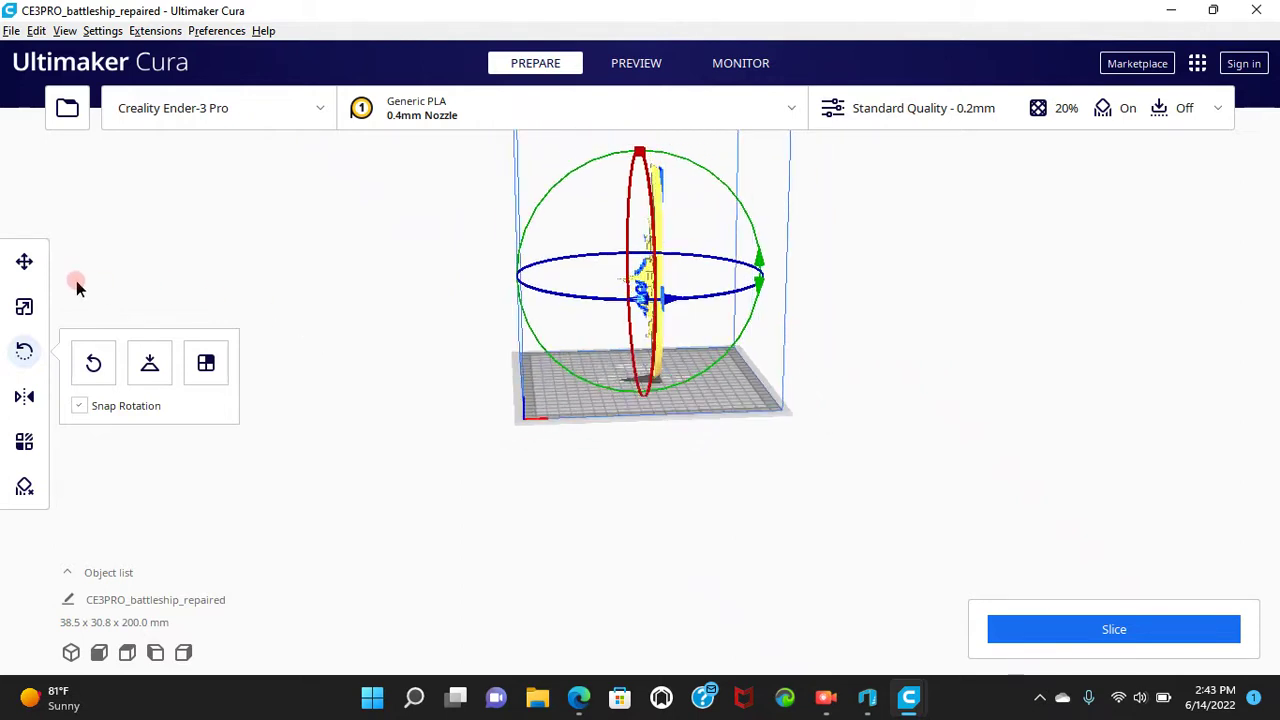
# Examine the battleship model's position values and its scale dimensions and percentages
pyautogui.click(25, 263)
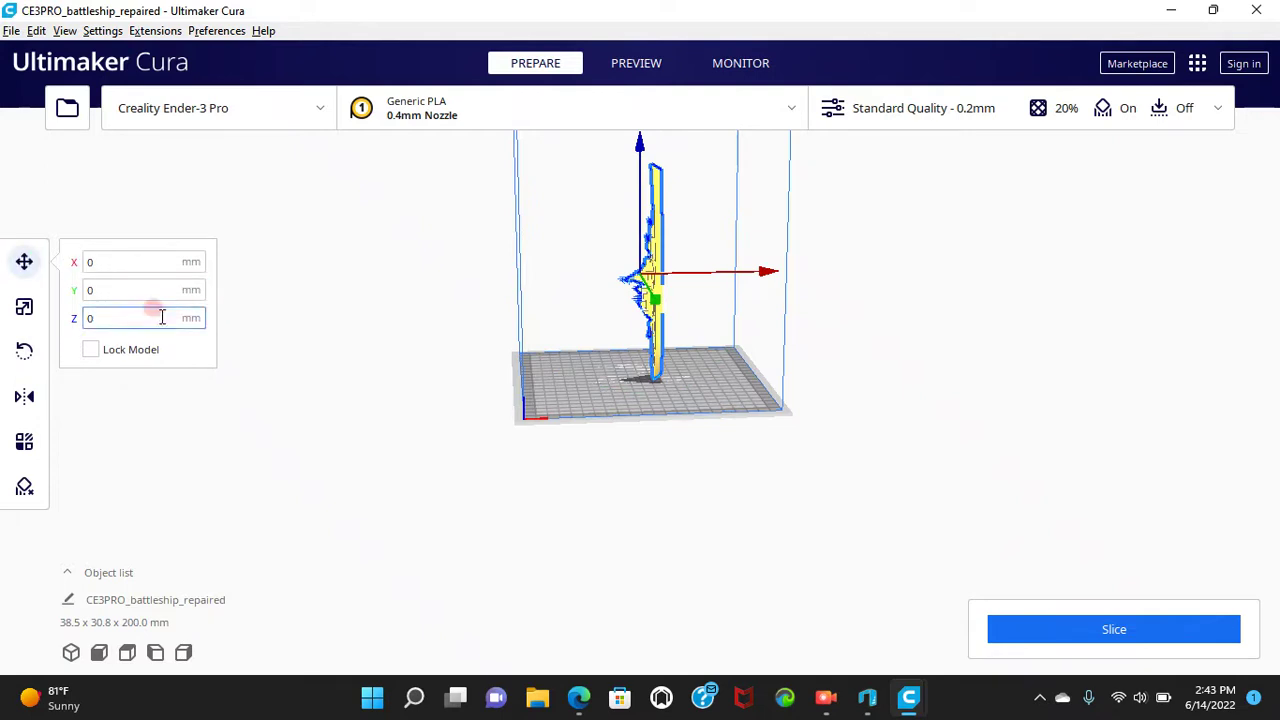
pyautogui.click(24, 308)
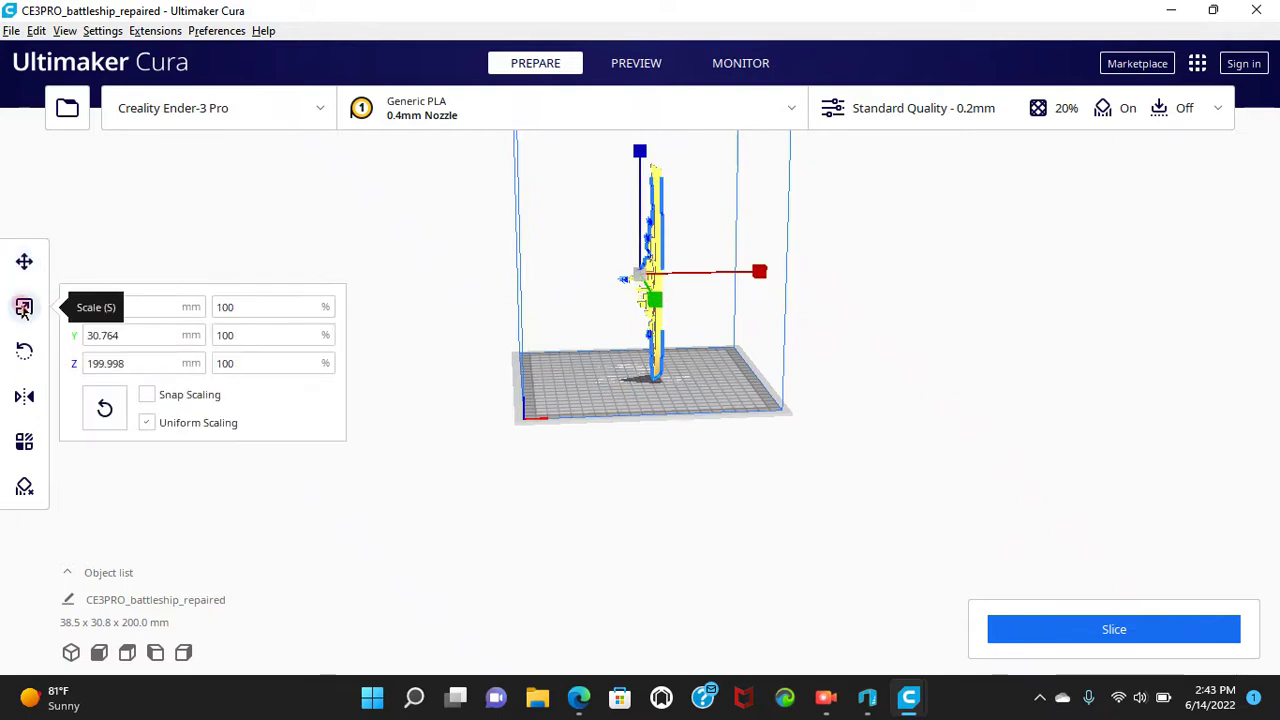
pyautogui.click(110, 362)
pyautogui.click(146, 393)
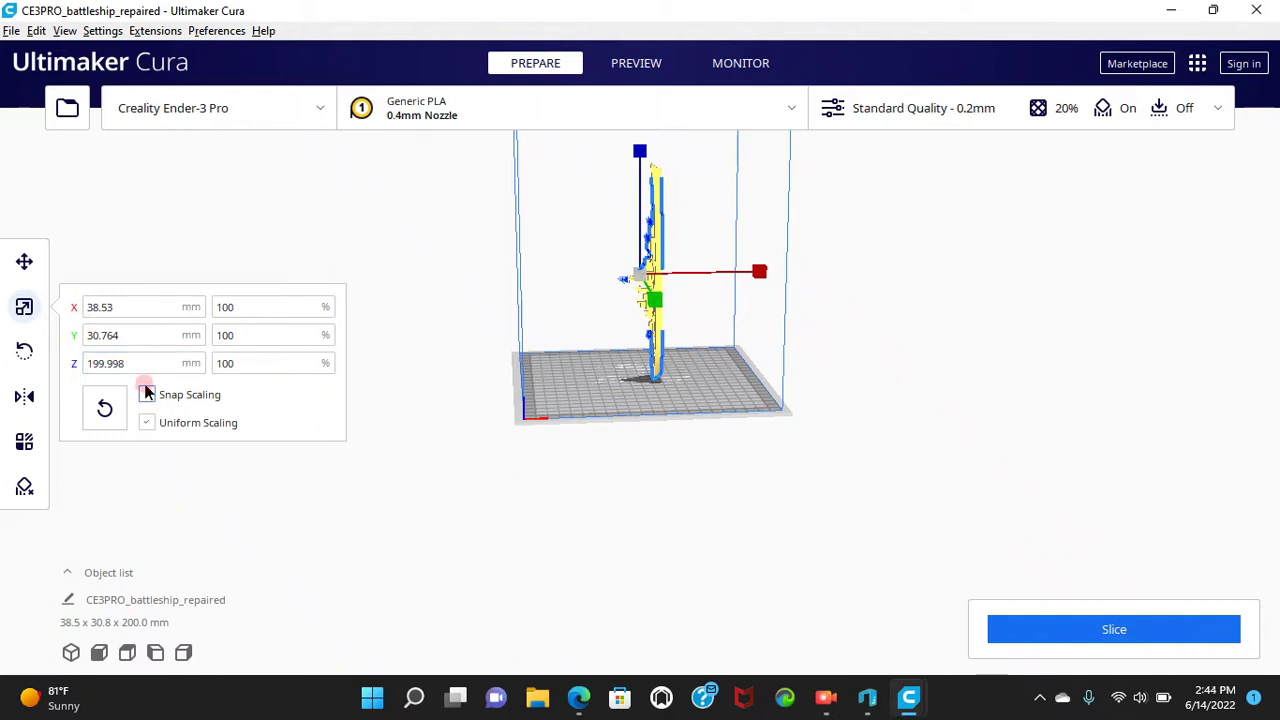
pyautogui.click(100, 363)
pyautogui.click(224, 380)
pyautogui.click(92, 380)
pyautogui.click(115, 367)
pyautogui.moveTo(578, 700)
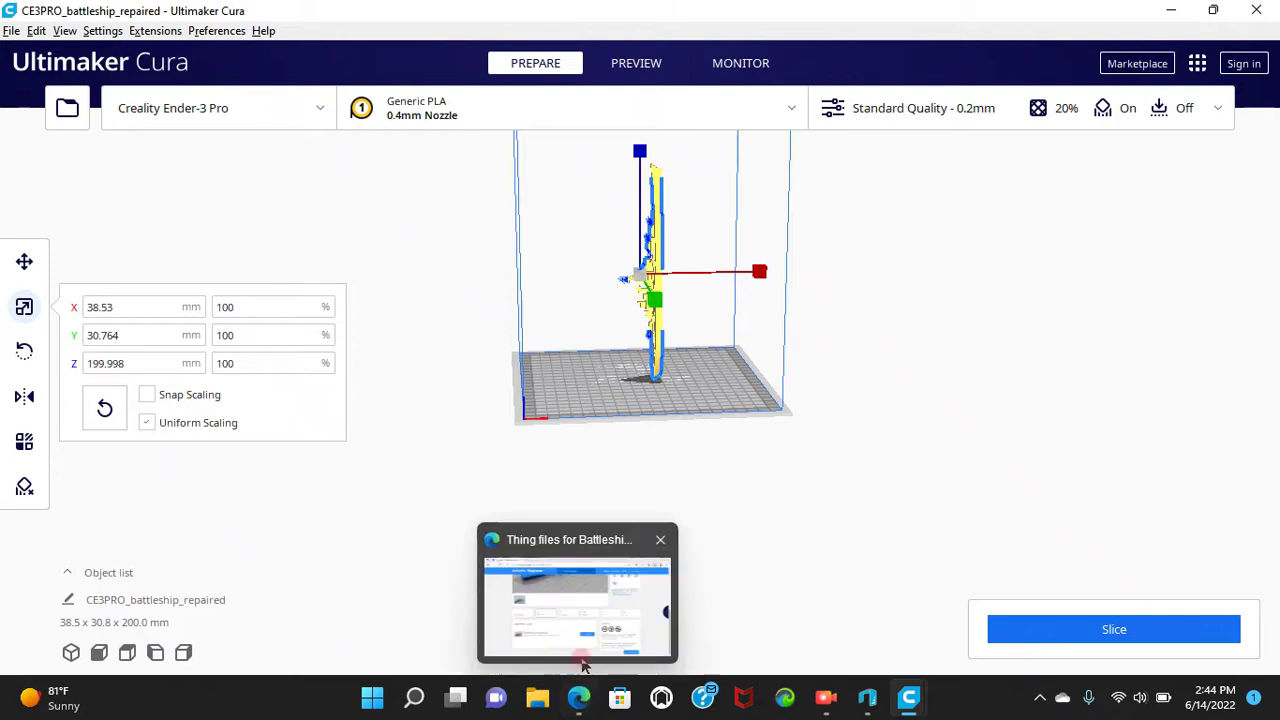
pyautogui.click(589, 240)
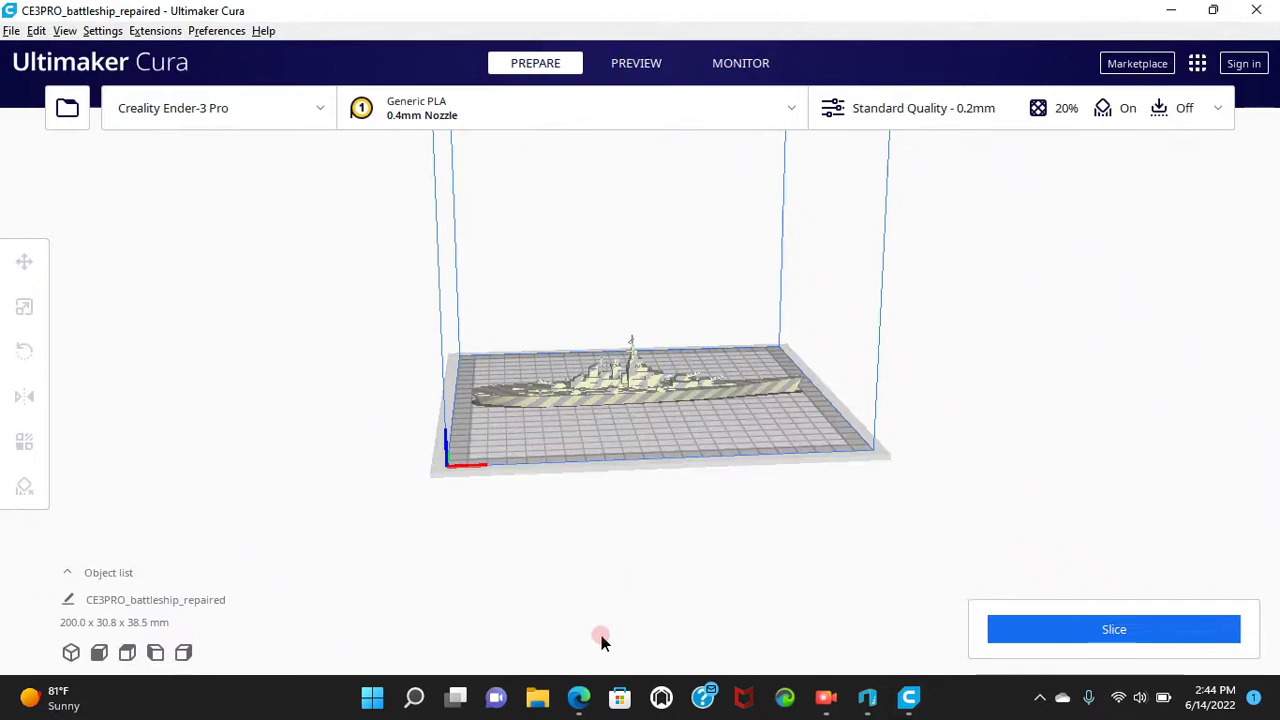
pyautogui.moveTo(582, 703)
pyautogui.click(563, 612)
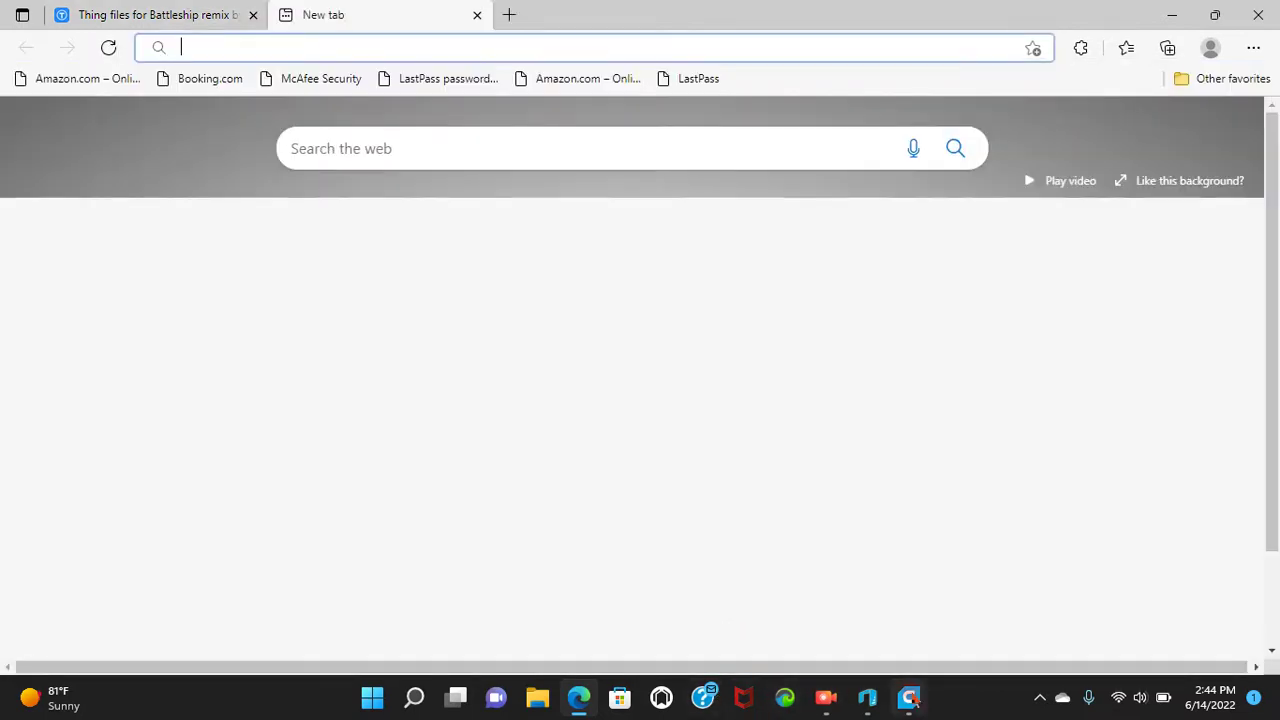
pyautogui.moveTo(908, 697)
pyautogui.click(903, 638)
# Rotate the battleship model 90° so it stands upright on one end, and bring up its scale dimensions
pyautogui.click(555, 385)
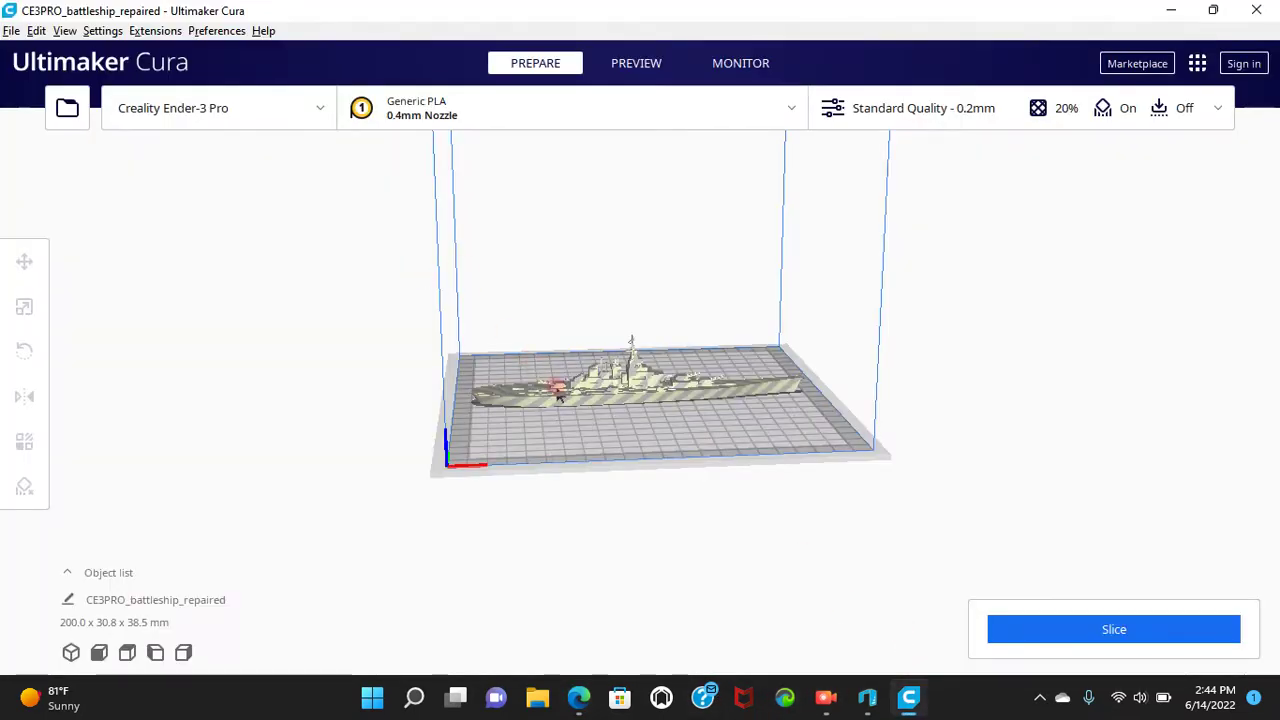
pyautogui.click(24, 350)
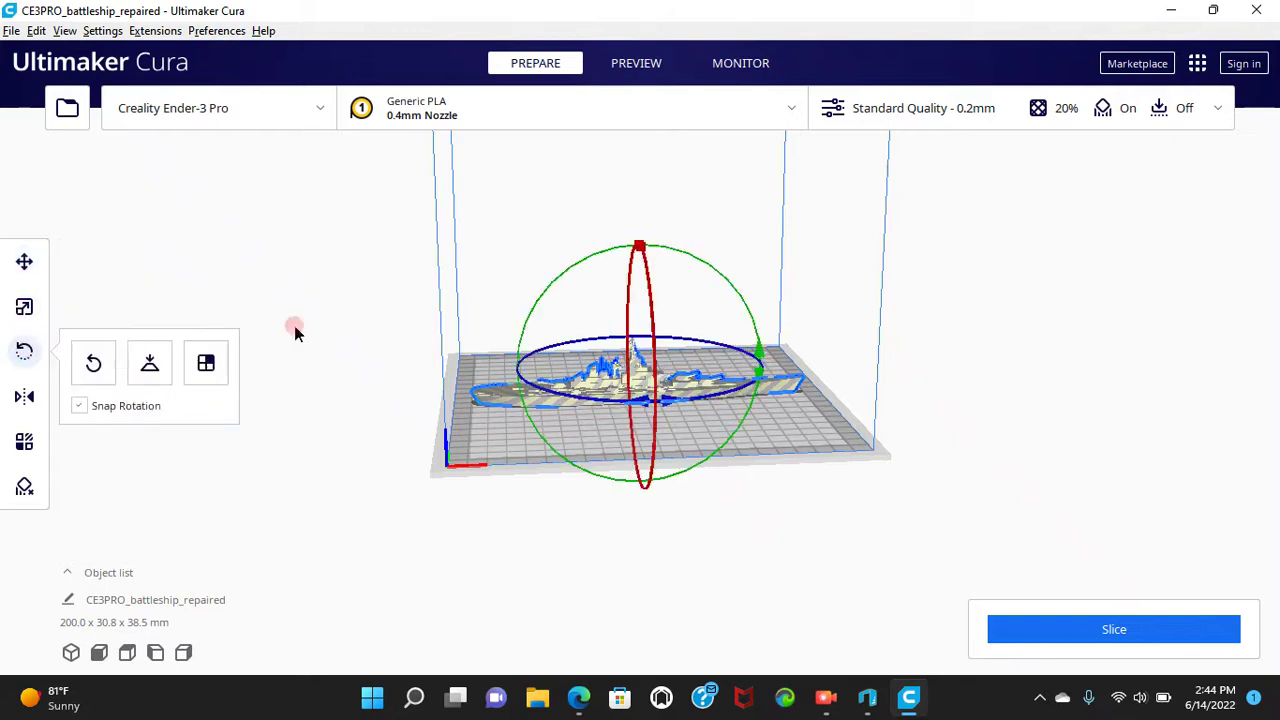
pyautogui.moveTo(597, 257); pyautogui.dragTo(555, 272)
pyautogui.moveTo(463, 292); pyautogui.dragTo(463, 292)
pyautogui.click(24, 308)
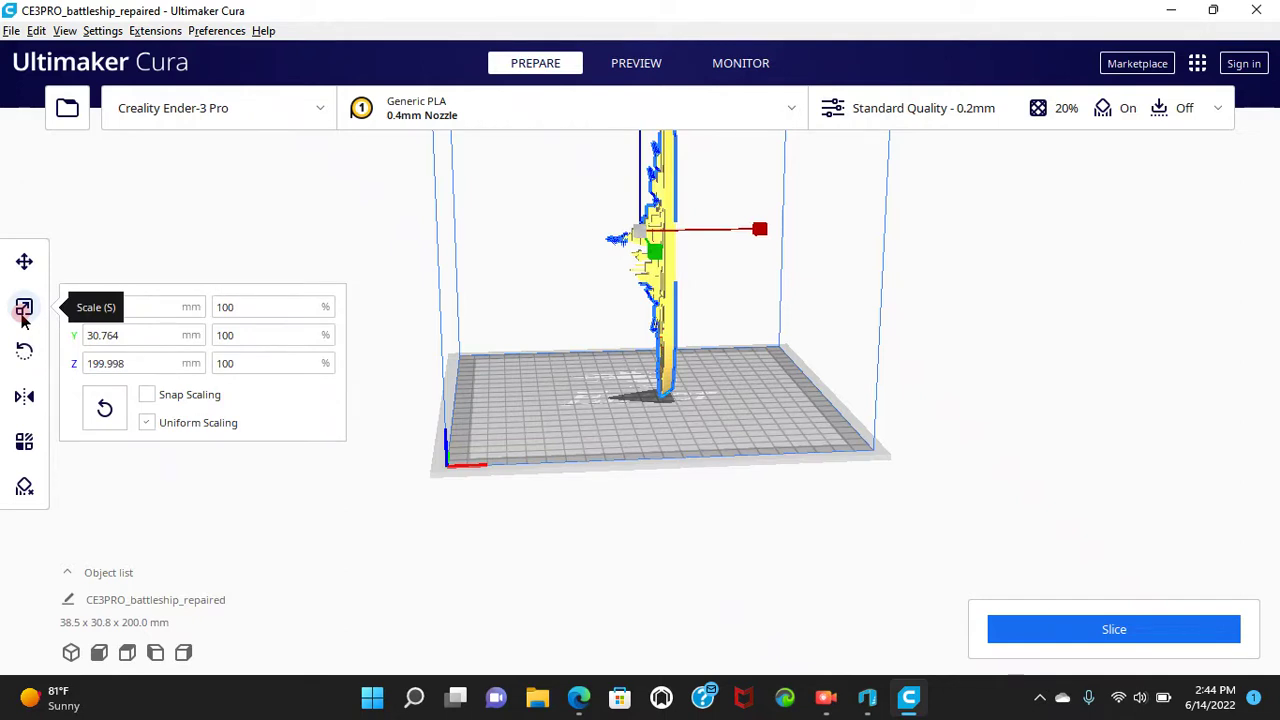
pyautogui.click(445, 579)
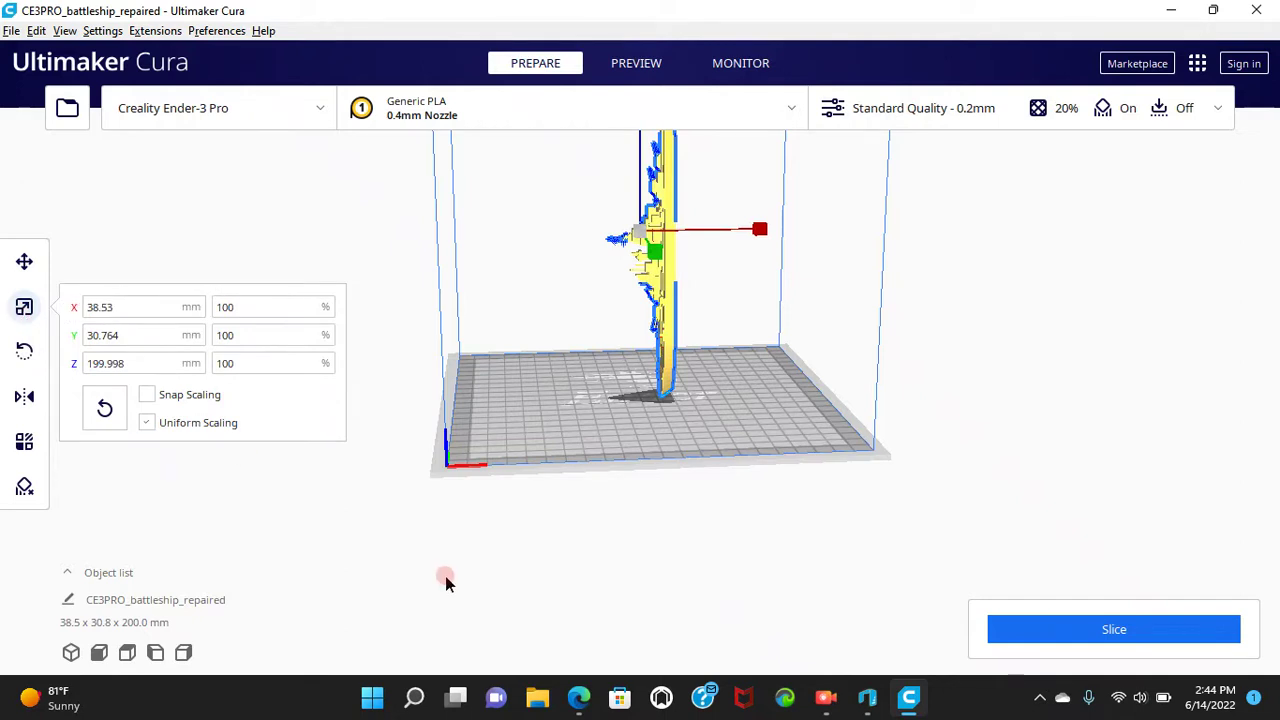
# Switch to the Edge browser and search the web for a calculator
pyautogui.moveTo(580, 697)
pyautogui.click(586, 655)
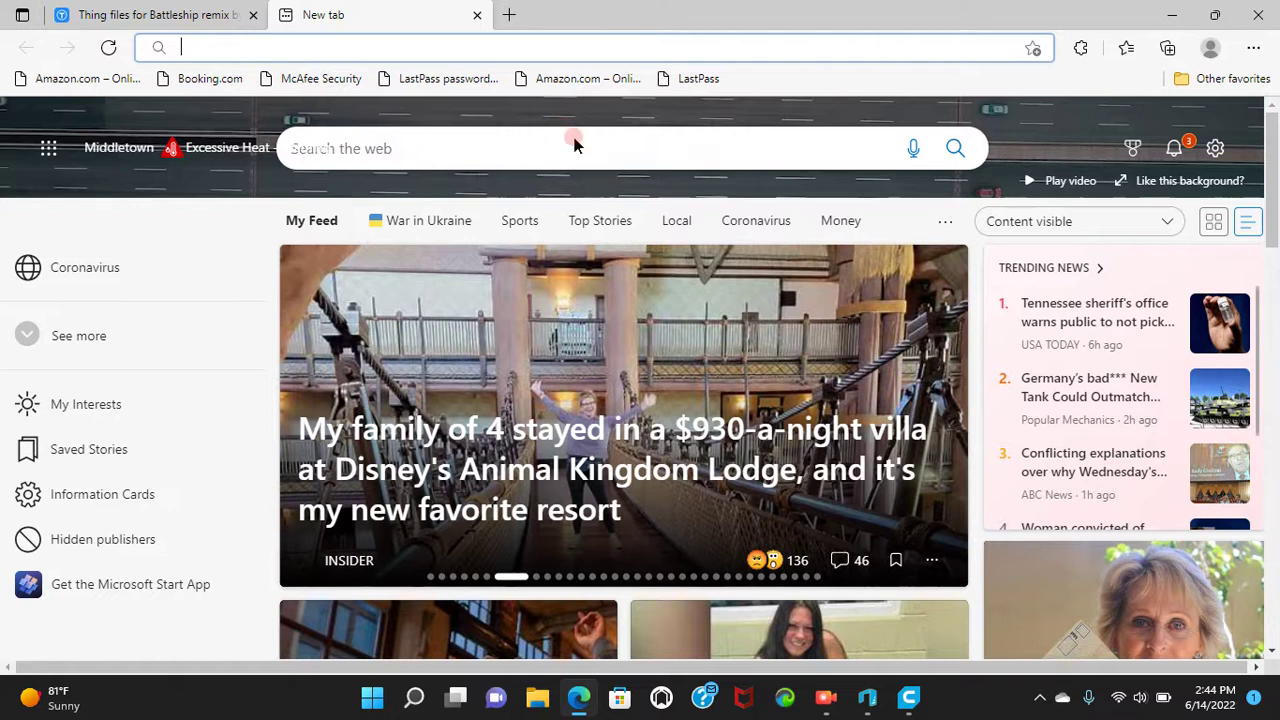
pyautogui.write('cal')
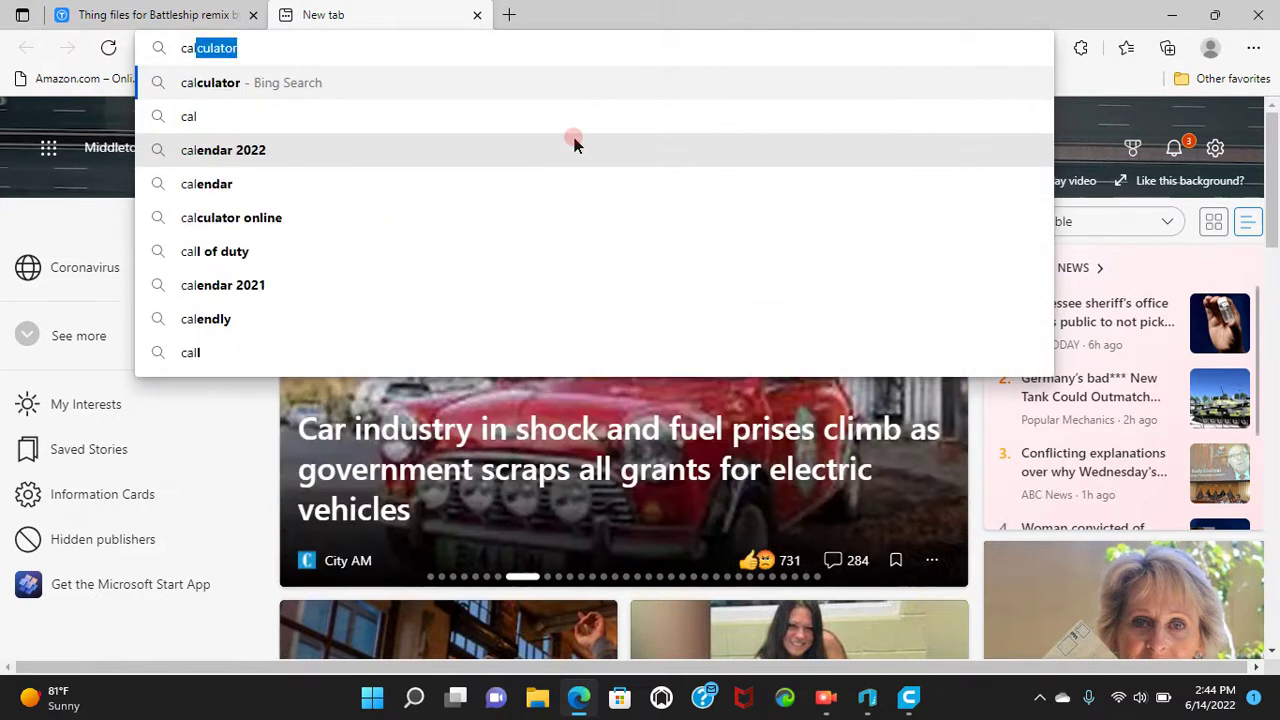
pyautogui.press('Return')
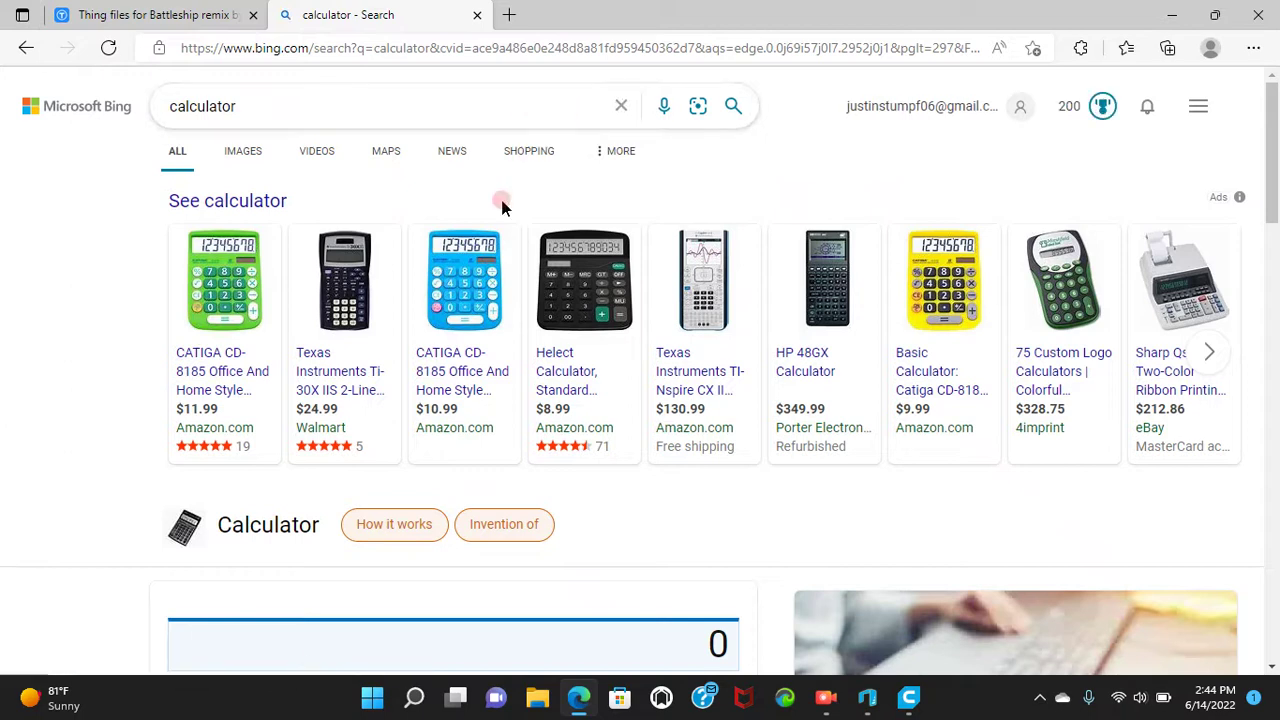
pyautogui.scroll(-3, 497, 215)
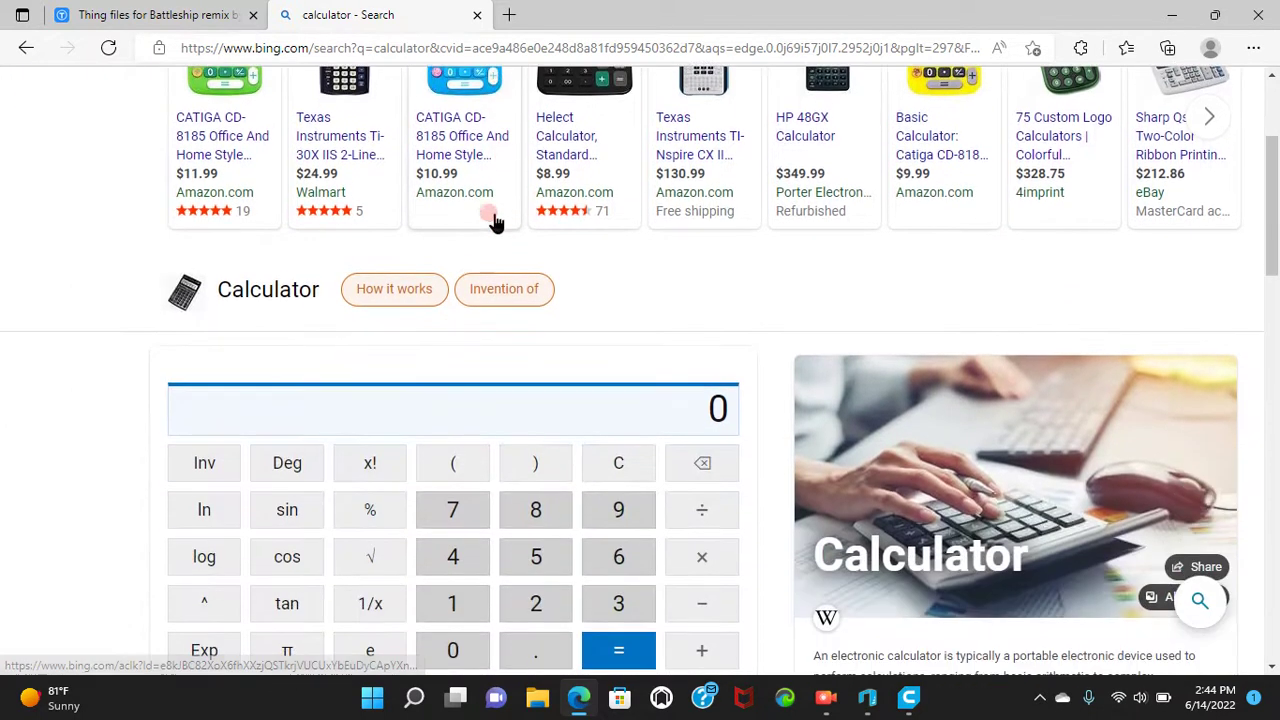
# Calculate half of the upright battleship's height by dividing 199.998 by 2 in the online calculator
pyautogui.click(452, 409)
pyautogui.write('1999')
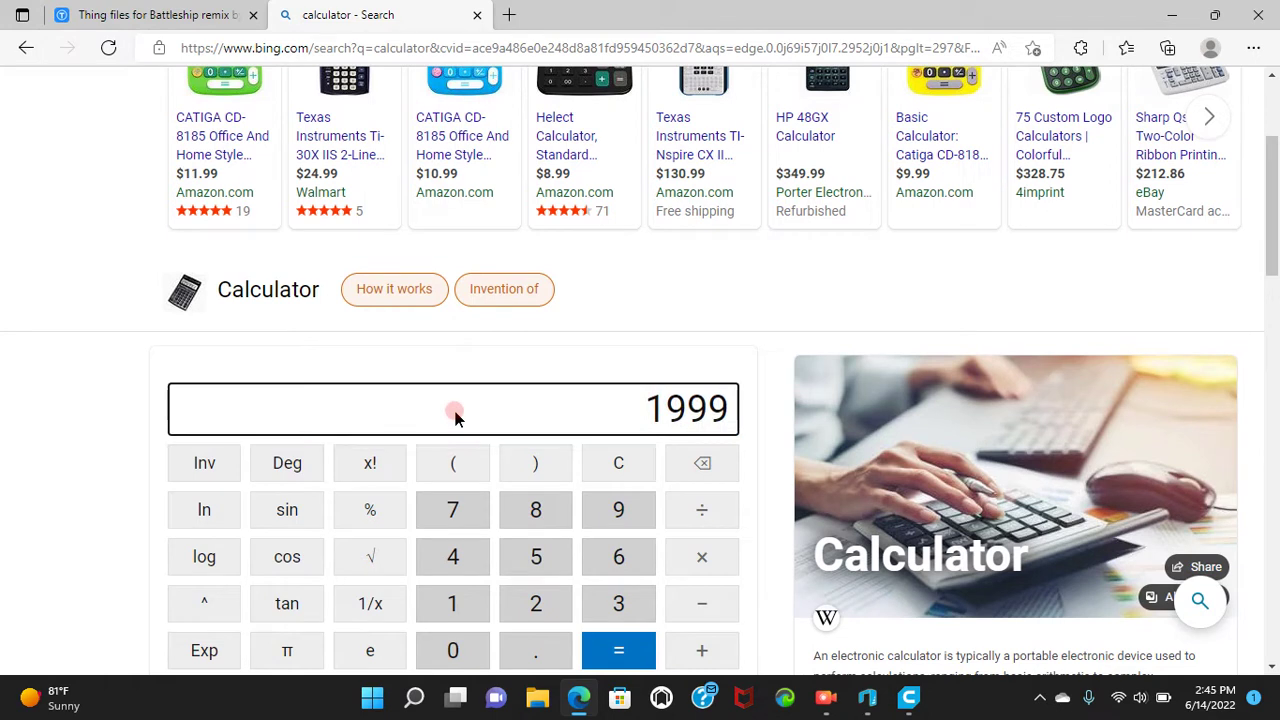
pyautogui.press('BackSpace')
pyautogui.write('.99')
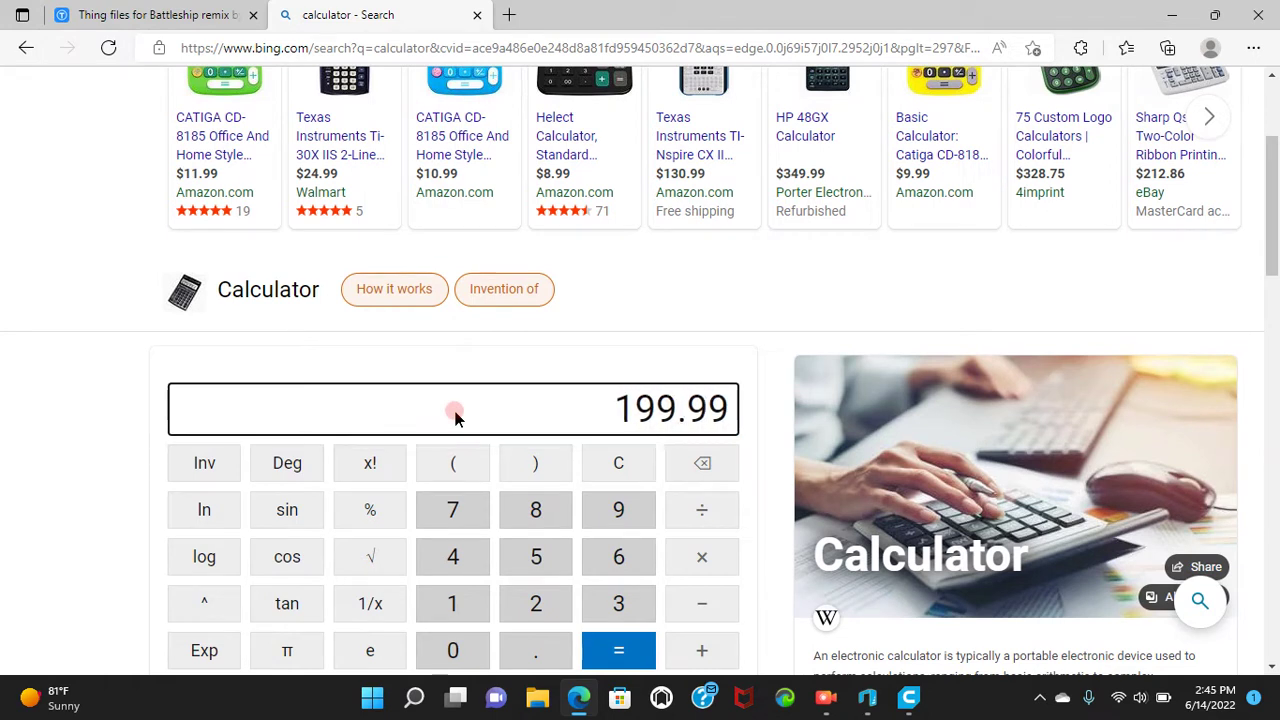
pyautogui.write('8/2')
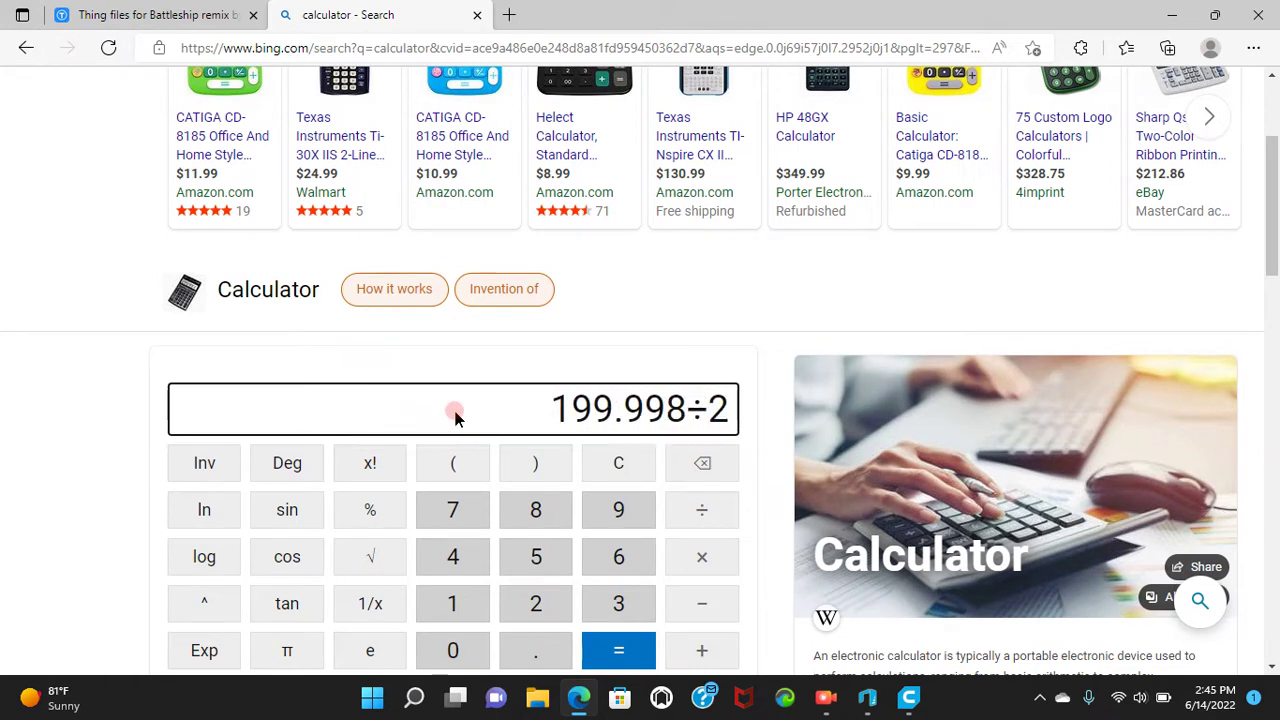
pyautogui.press('Return')
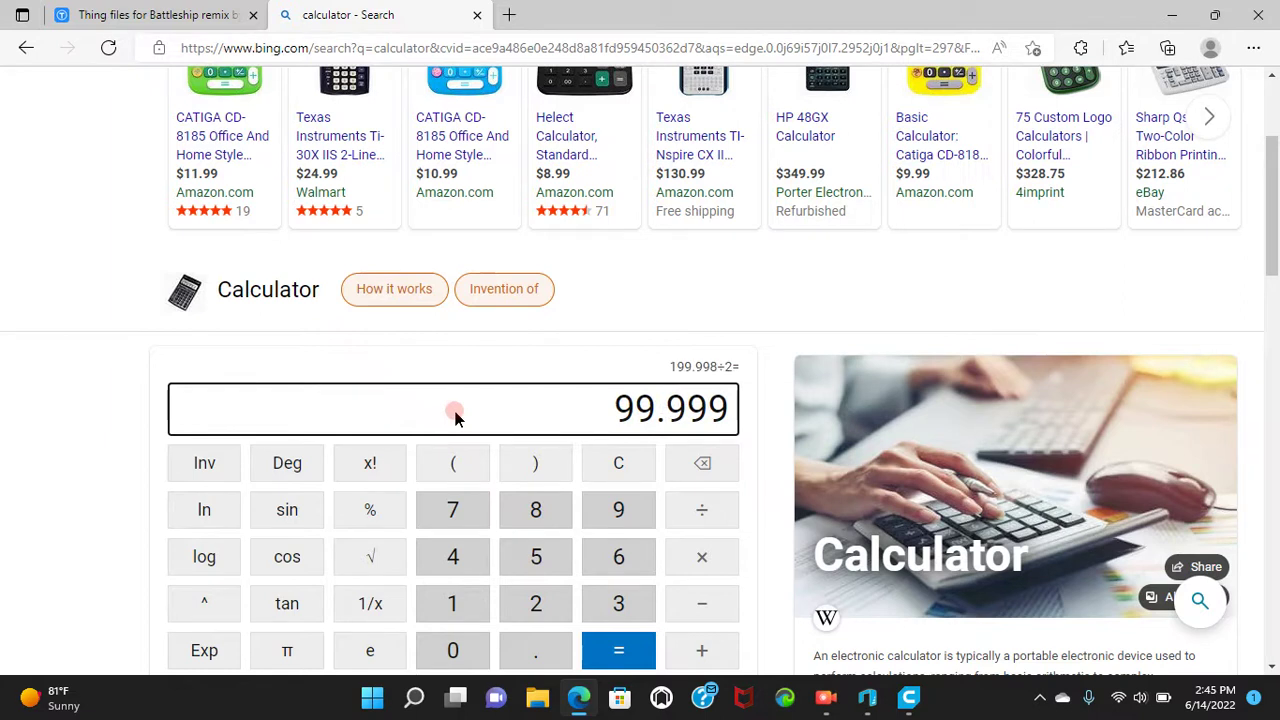
# Switch back to Ultimaker Cura and set the battleship's Z position to -99.999 mm, sinking half of it below the build plate
pyautogui.moveTo(920, 690)
pyautogui.click(895, 630)
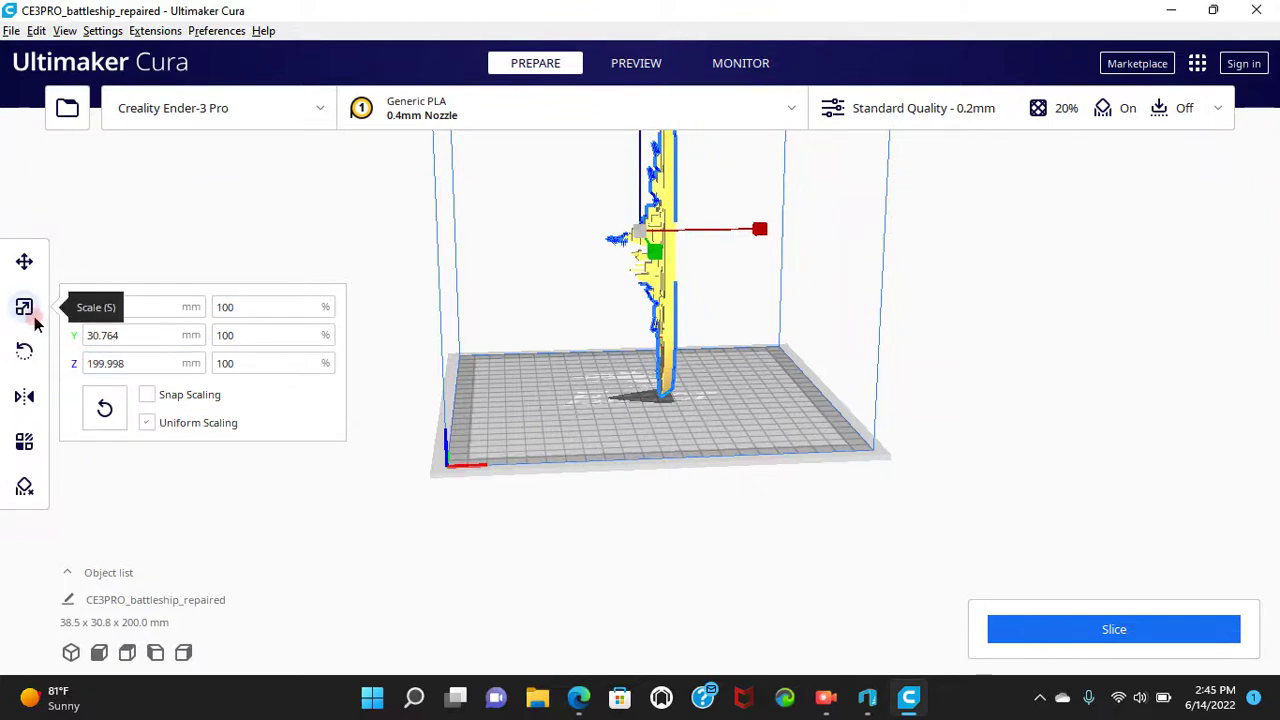
pyautogui.click(24, 266)
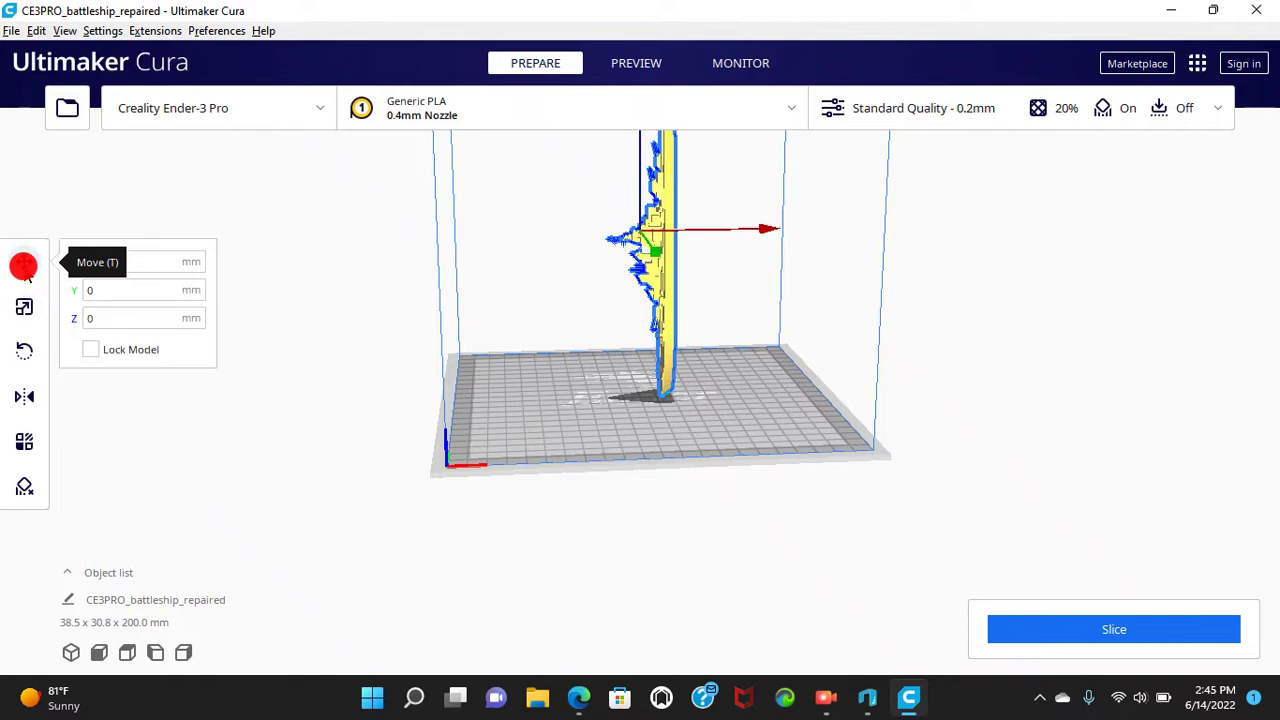
pyautogui.click(96, 317)
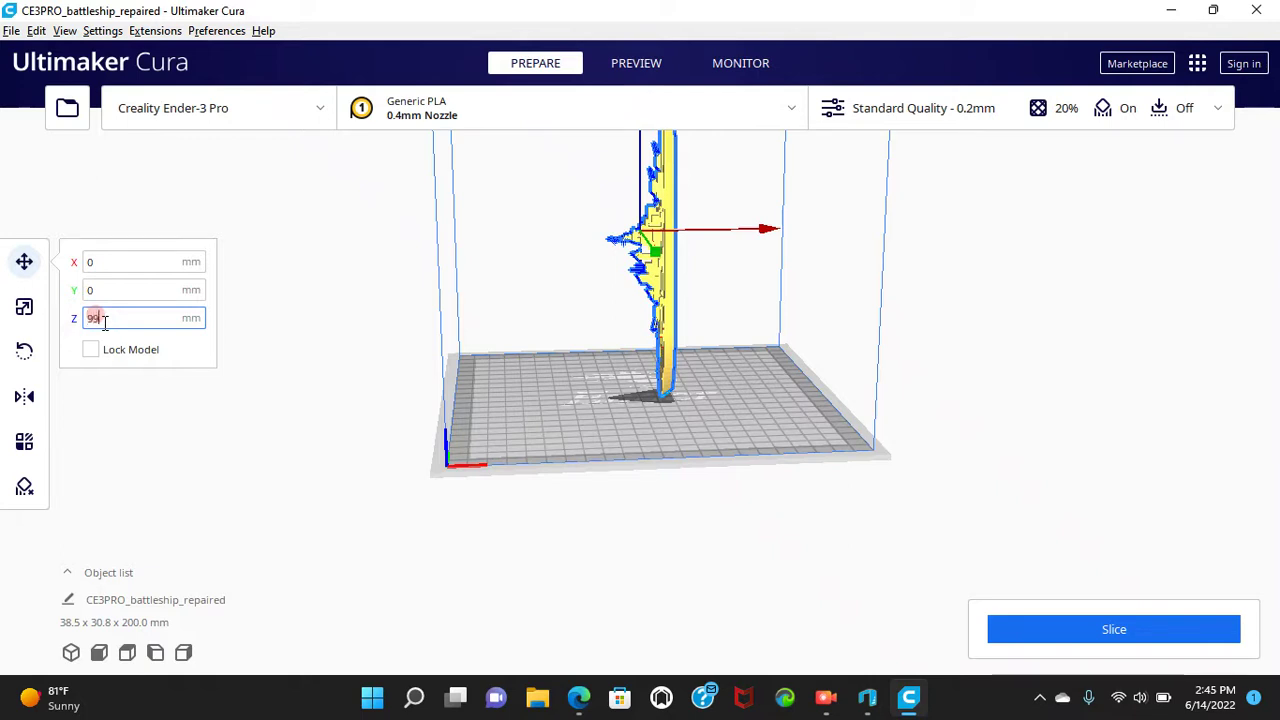
pyautogui.press('Return')
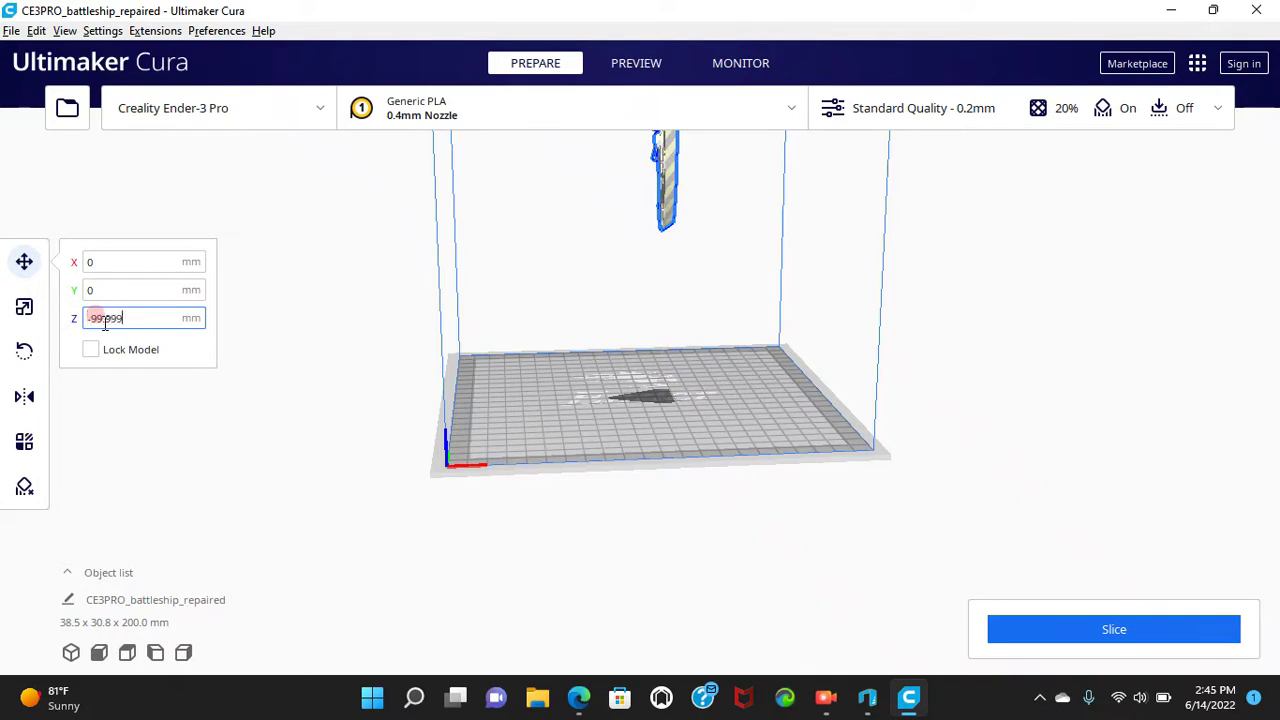
pyautogui.press('Return')
pyautogui.click(141, 318)
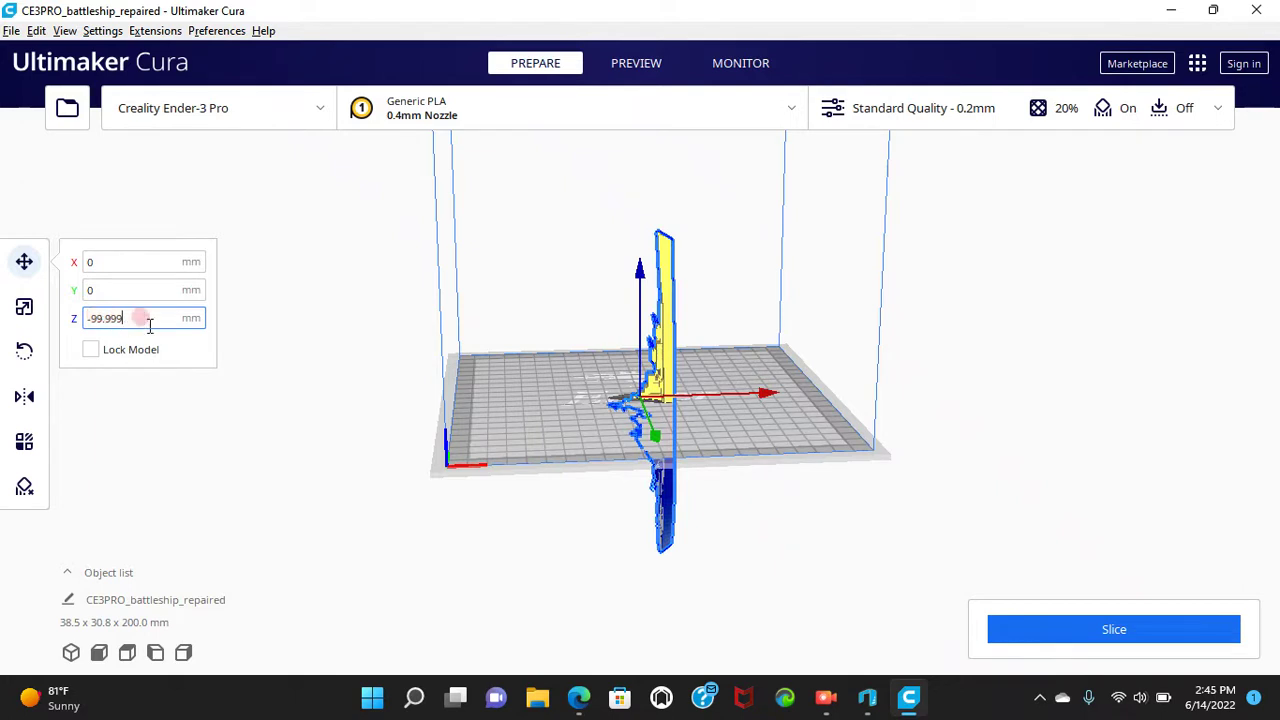
# Examine from a low side angle where the build plate cuts through the half-sunken battleship
pyautogui.press('Up')
pyautogui.press('Up')
pyautogui.press('Up')
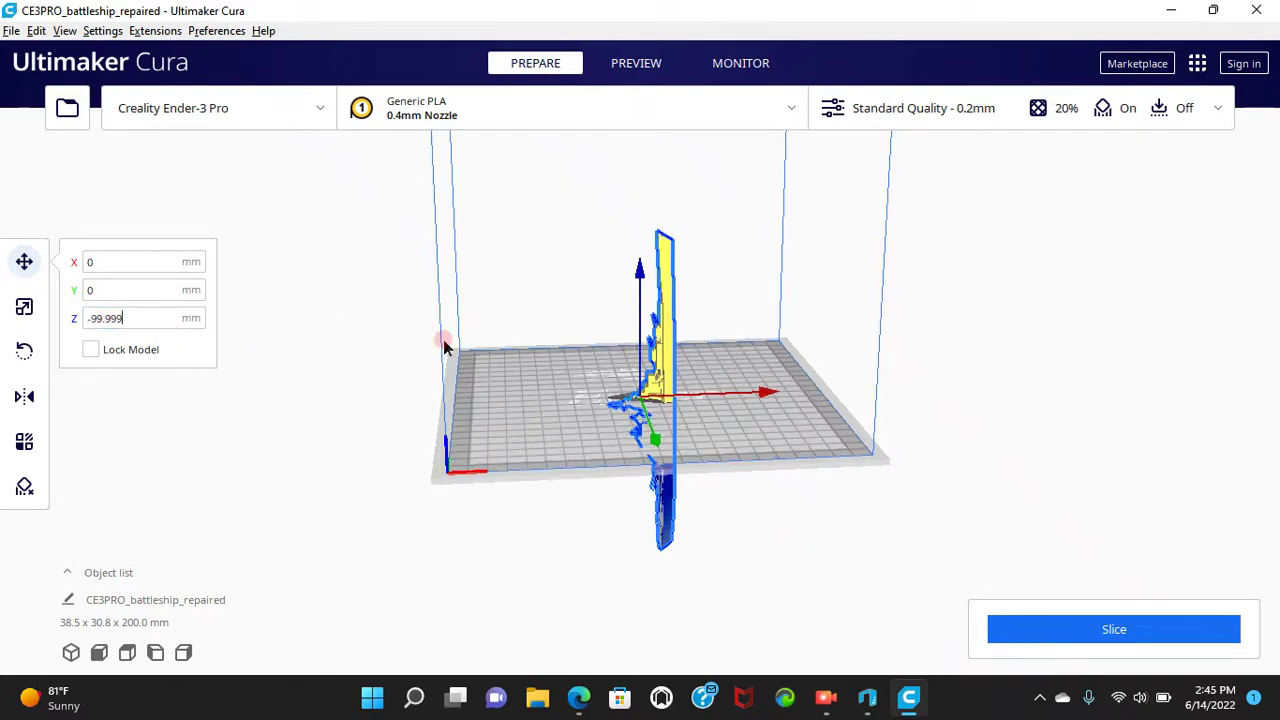
pyautogui.press('Up')
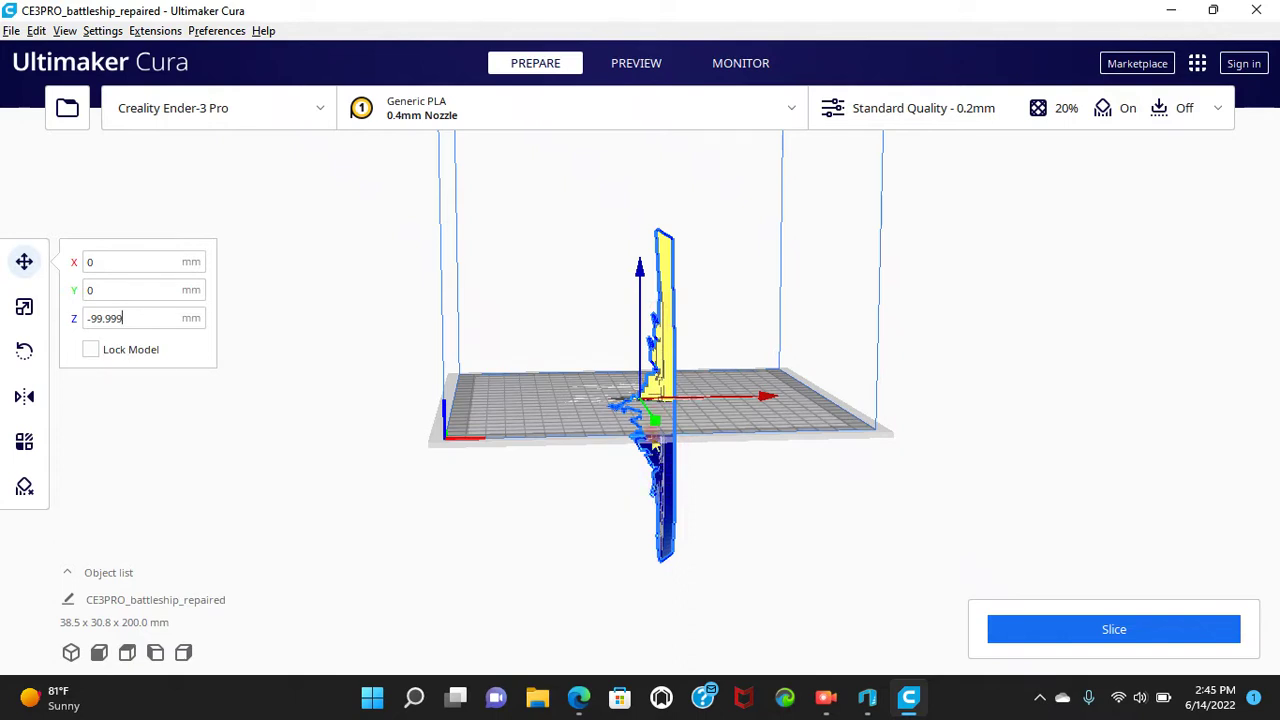
pyautogui.press('Up')
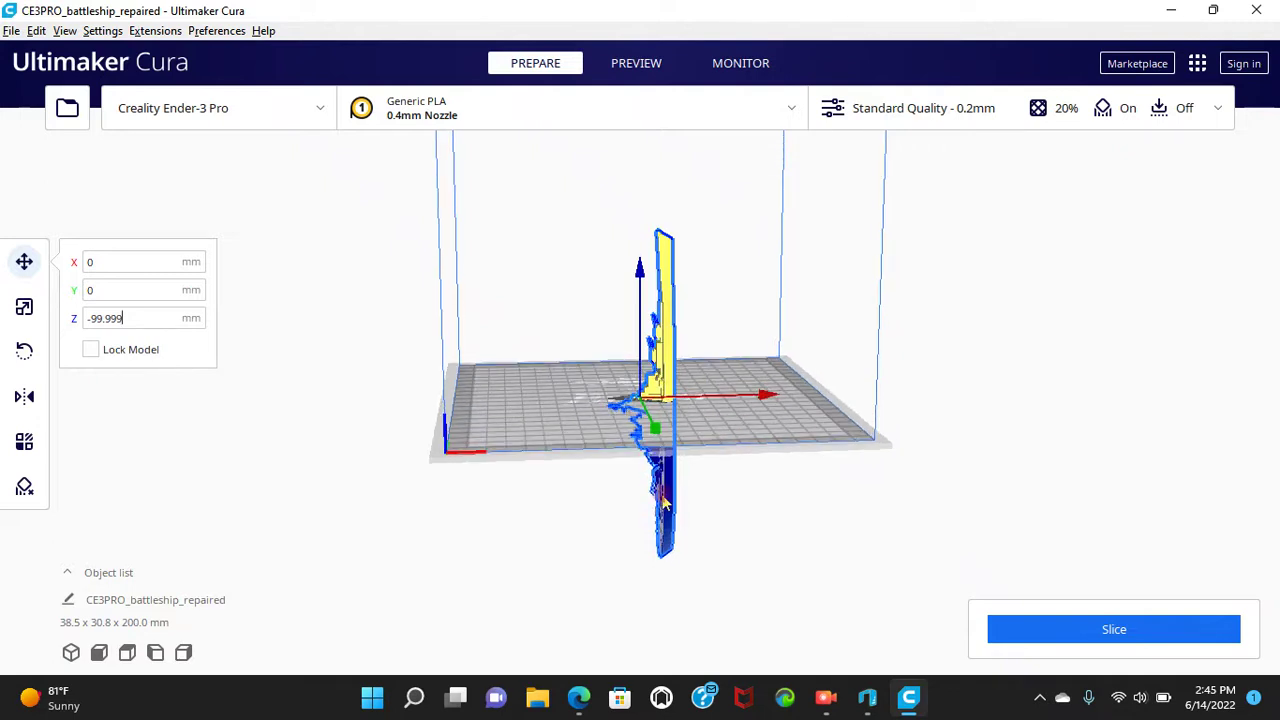
pyautogui.press('Up')
pyautogui.press('Up')
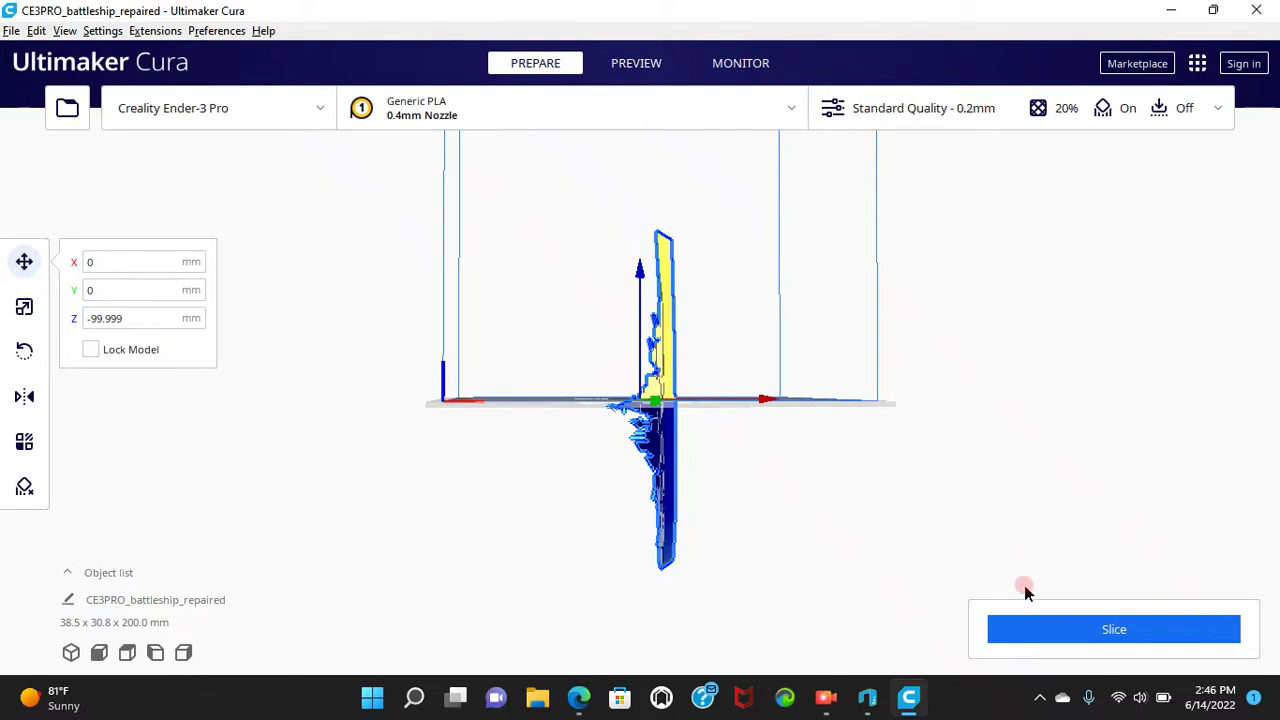
# Save the sliced upper half of the battleship as G-code to Removable Drive (D:) and eject the drive
pyautogui.click(1021, 620)
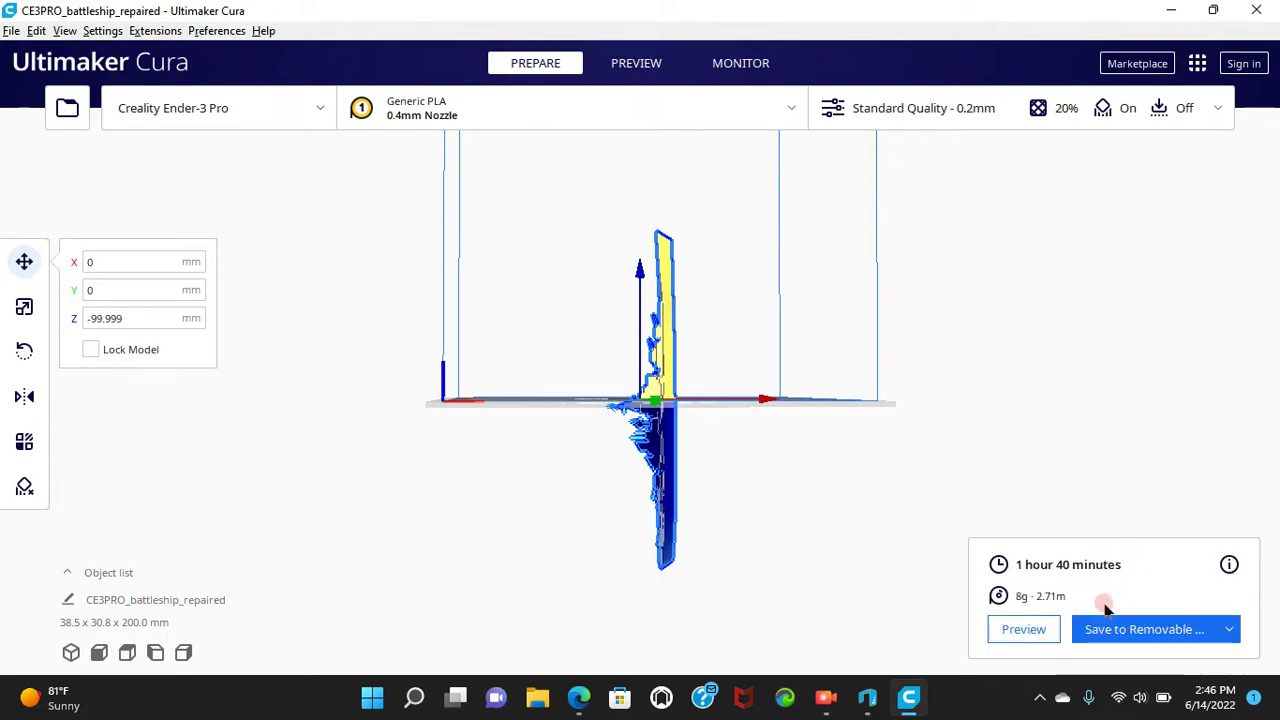
pyautogui.click(1120, 628)
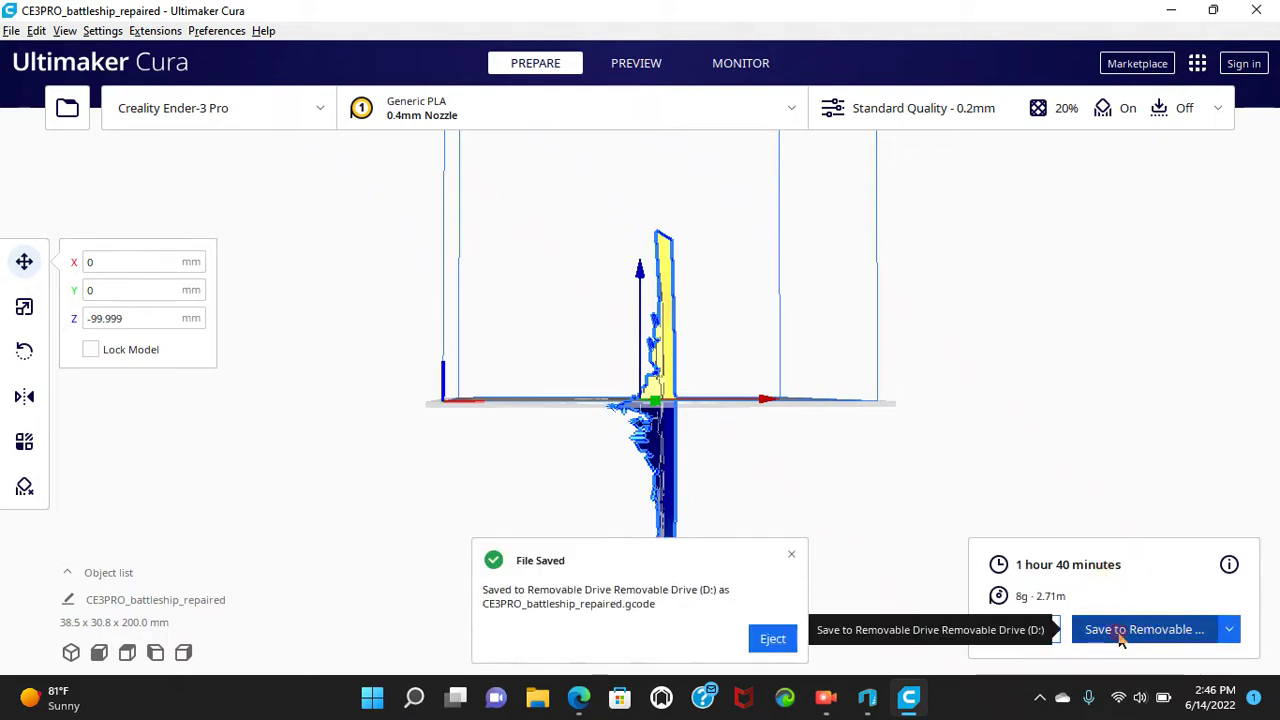
pyautogui.click(786, 638)
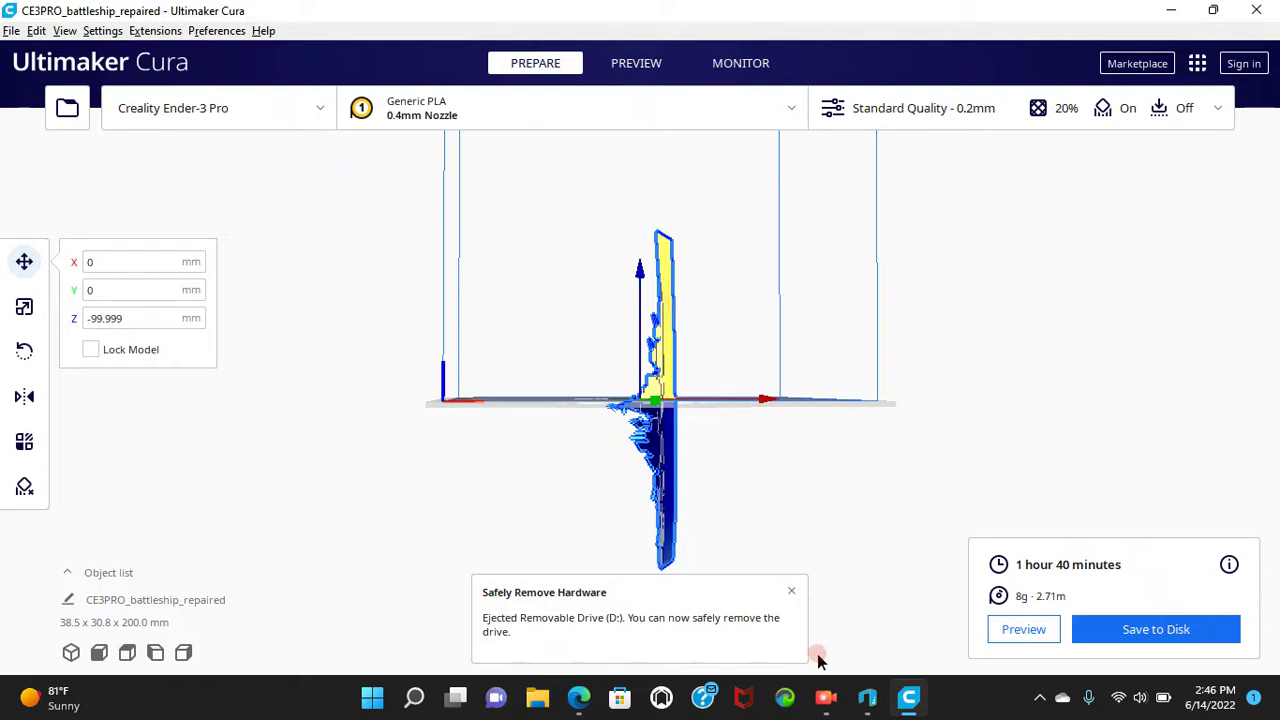
pyautogui.moveTo(825, 697)
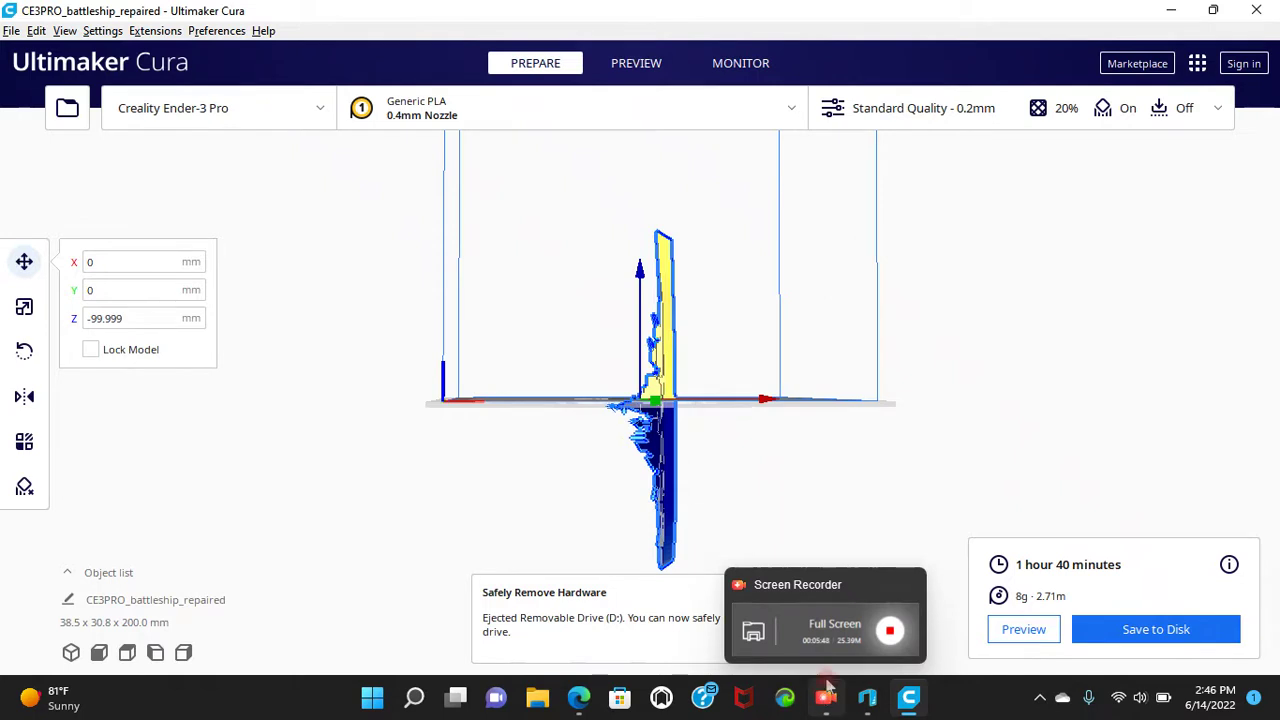